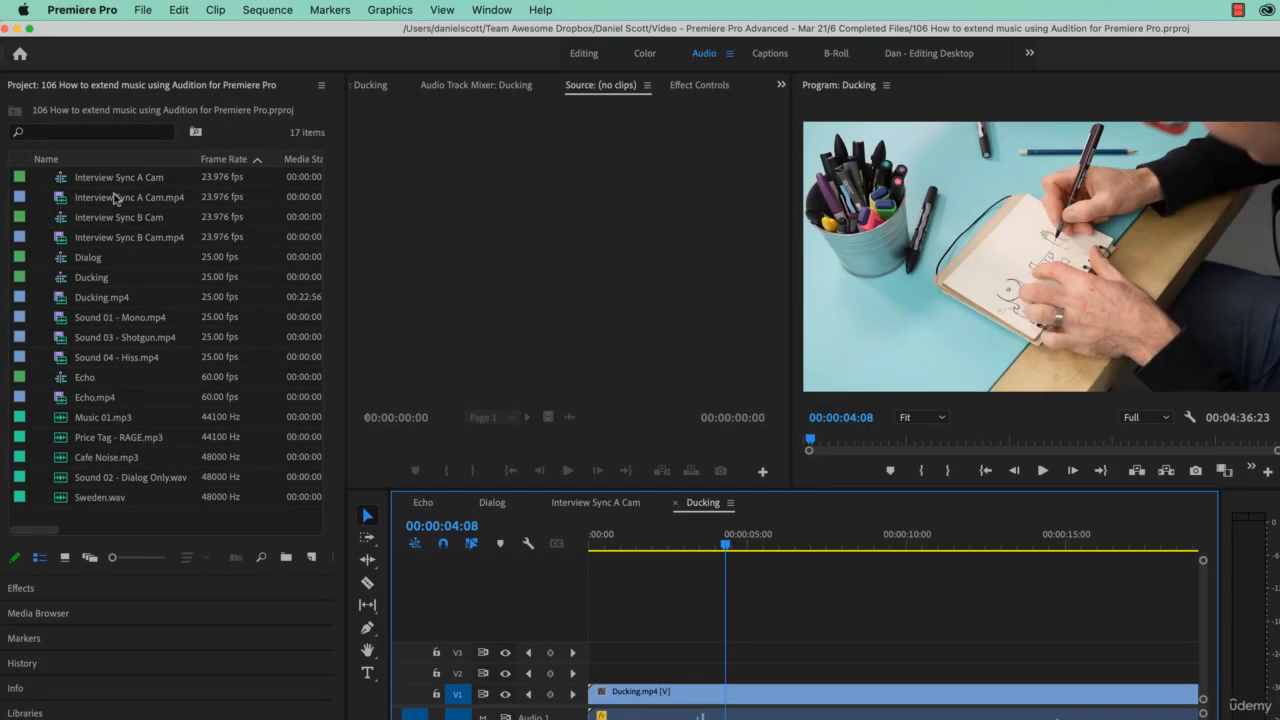
Create a new sequence from the Interview Sync A Cam.mp4 clip
left_click(94, 148)
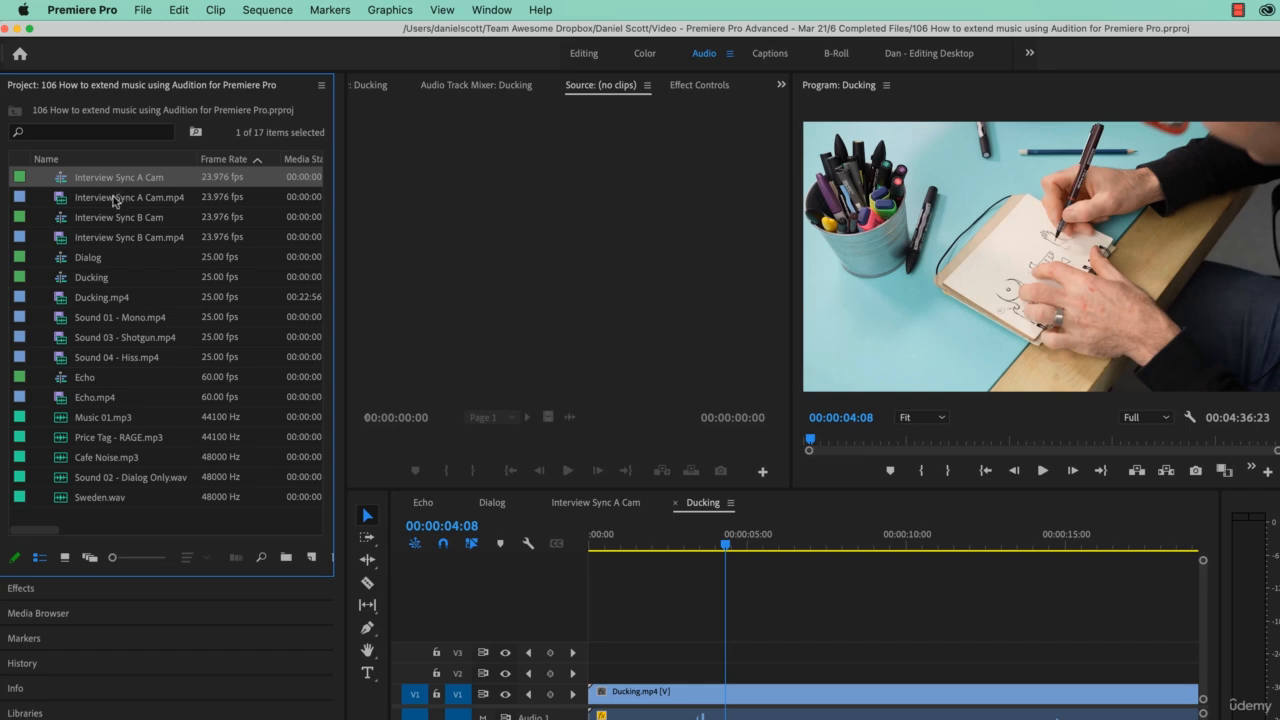
left_click(100, 200)
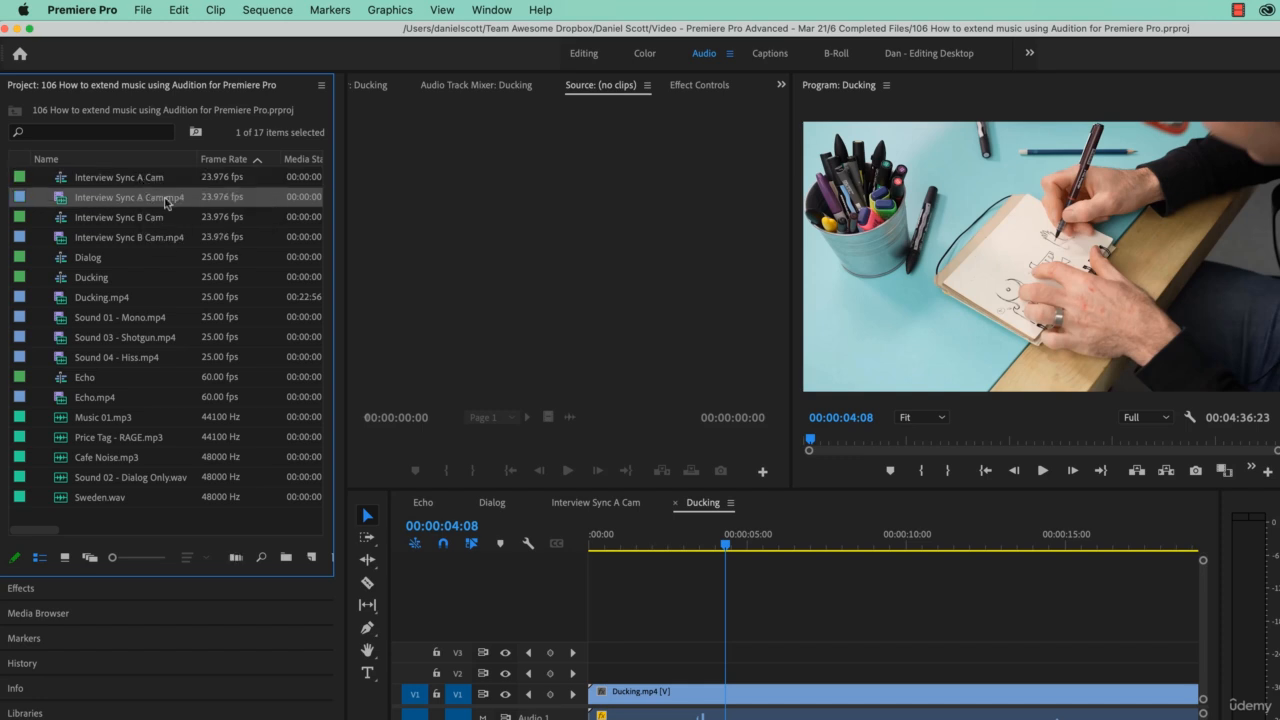
left_click_drag(121, 205, 311, 557)
Rename the newly created interview sequence to Music Extend
left_click(105, 198)
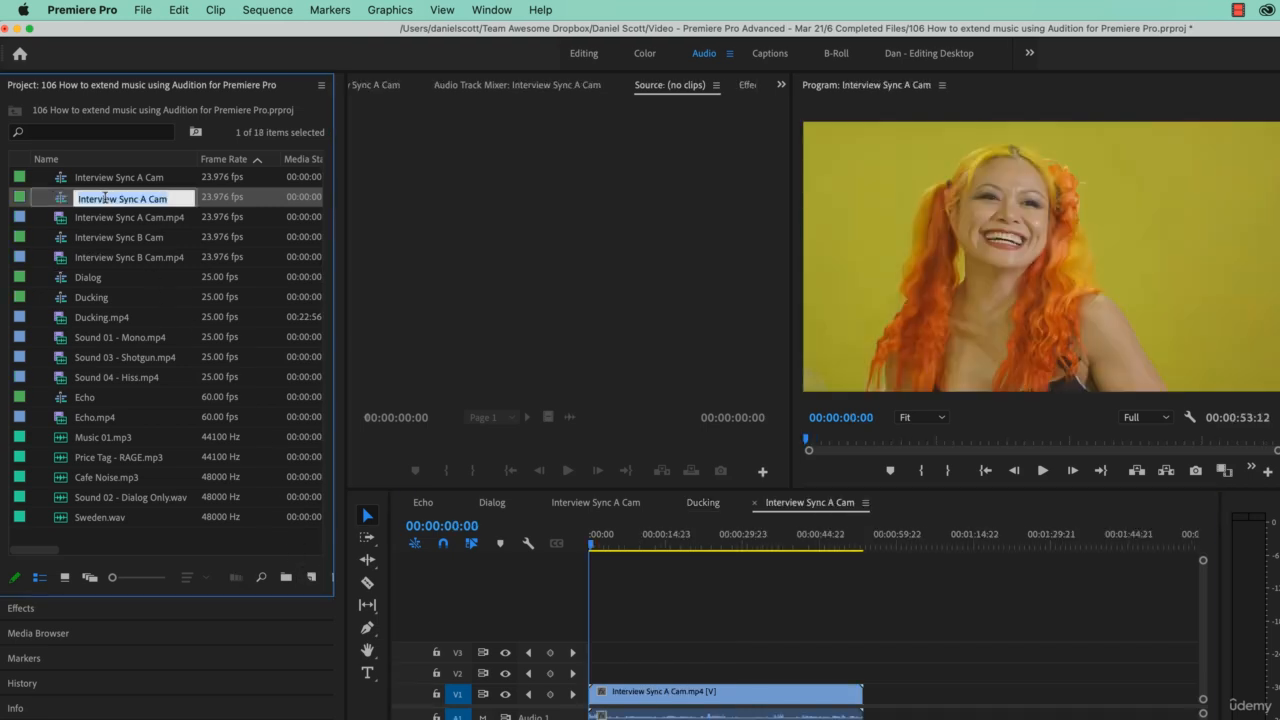
type("M")
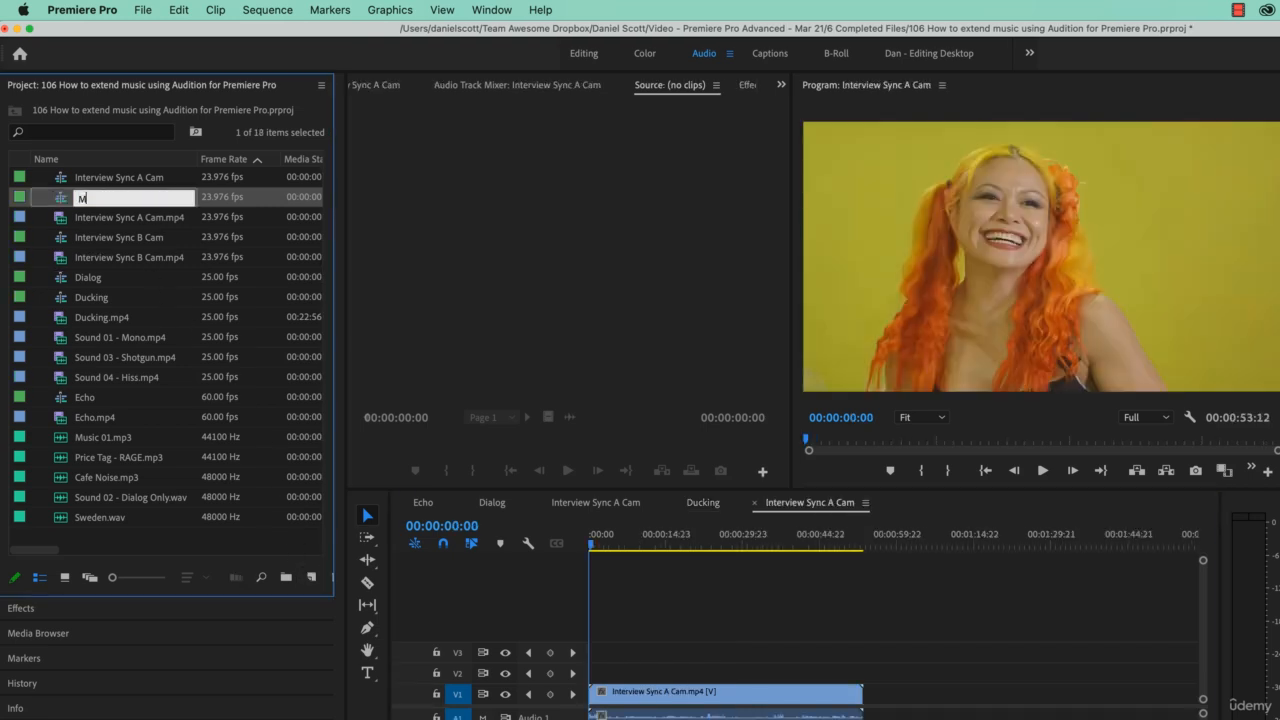
type("usic Extend")
key("Tab")
left_click(687, 660)
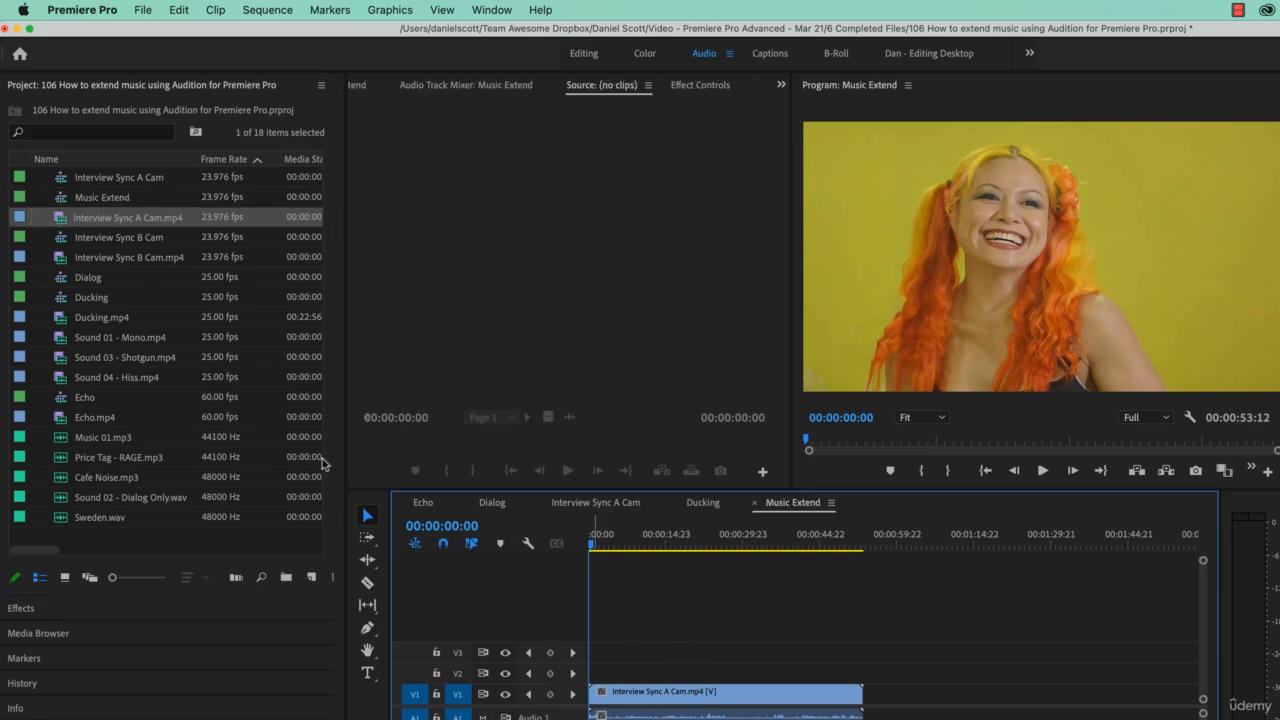
Place Music 01.mp3 on the Audio 2 track at the start of the Music Extend sequence
left_click_drag(42, 430, 272, 571)
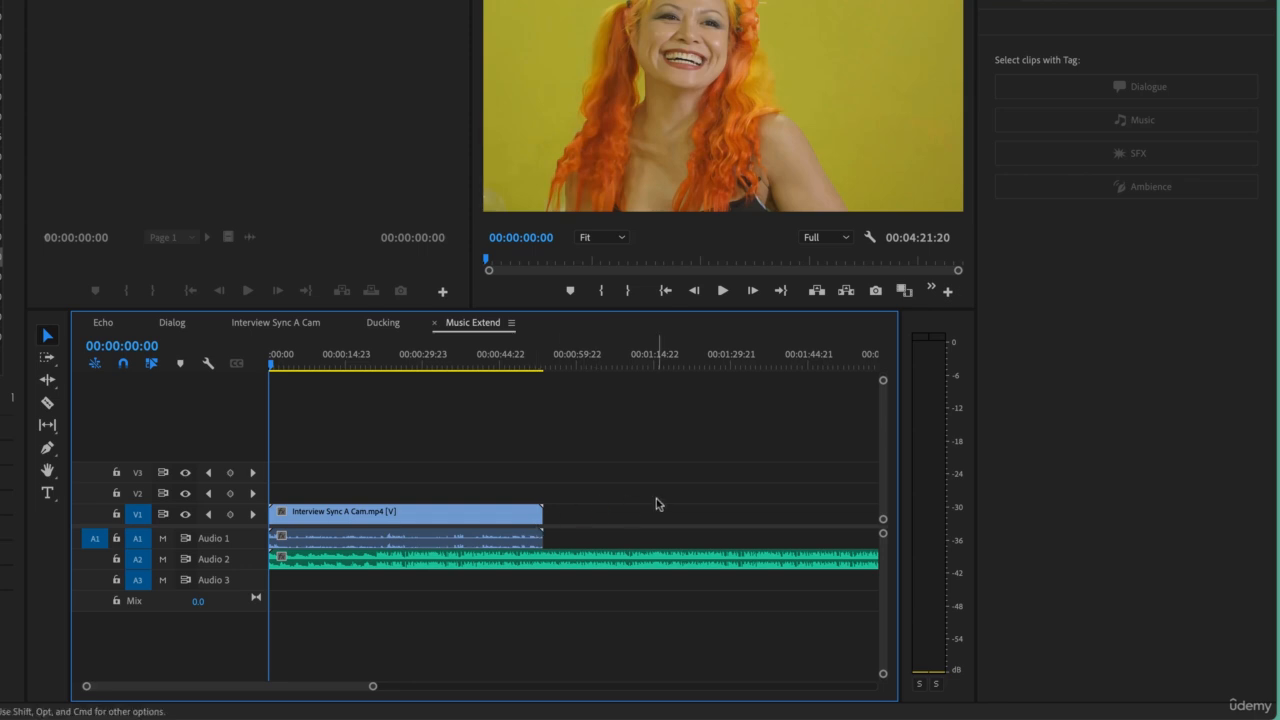
key("minus")
key("minus")
key("minus")
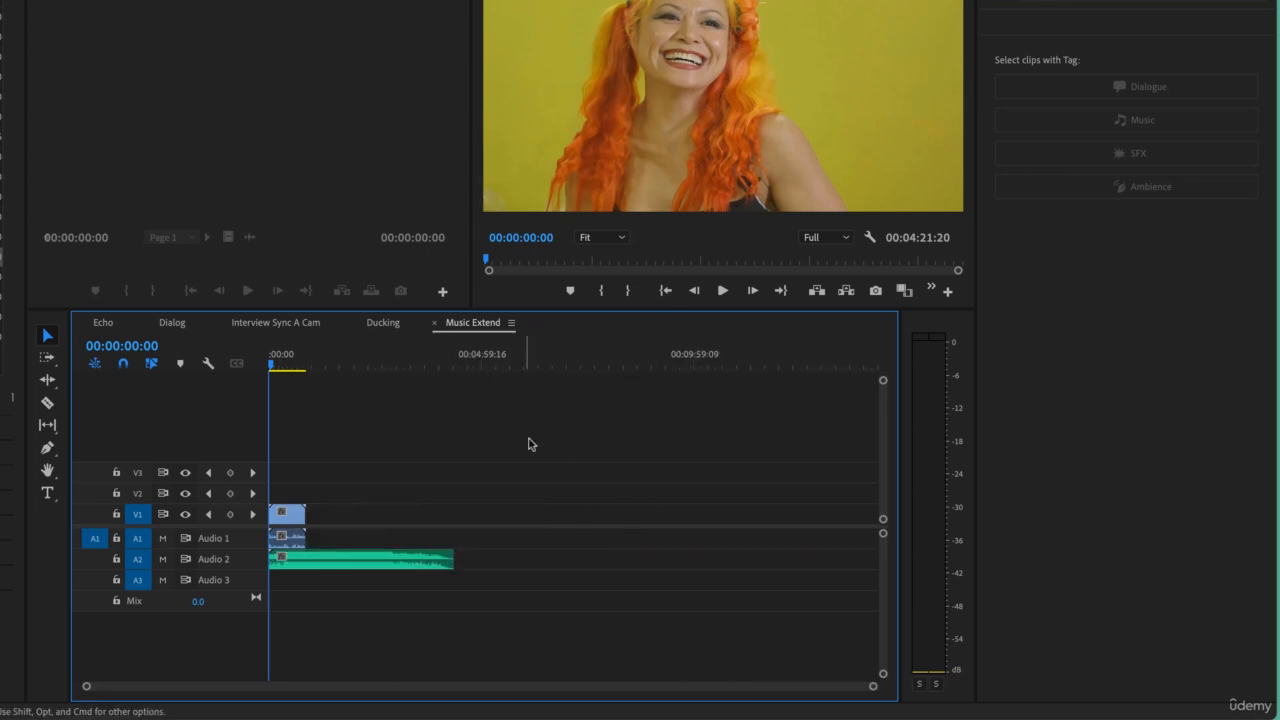
Duplicate the interview clip end to end along the timeline until the footage runs past the end of the music, to 00:05:21:00
left_click(280, 516)
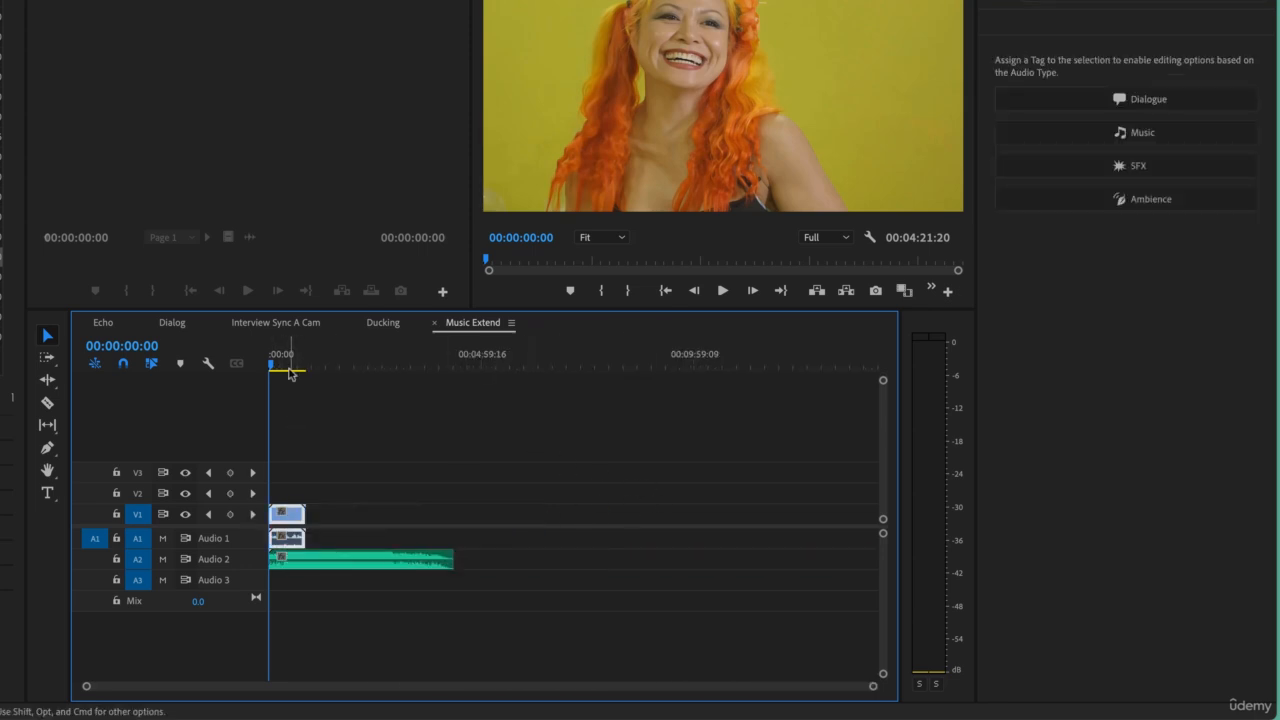
left_click_drag(292, 367, 306, 368)
key("super+v")
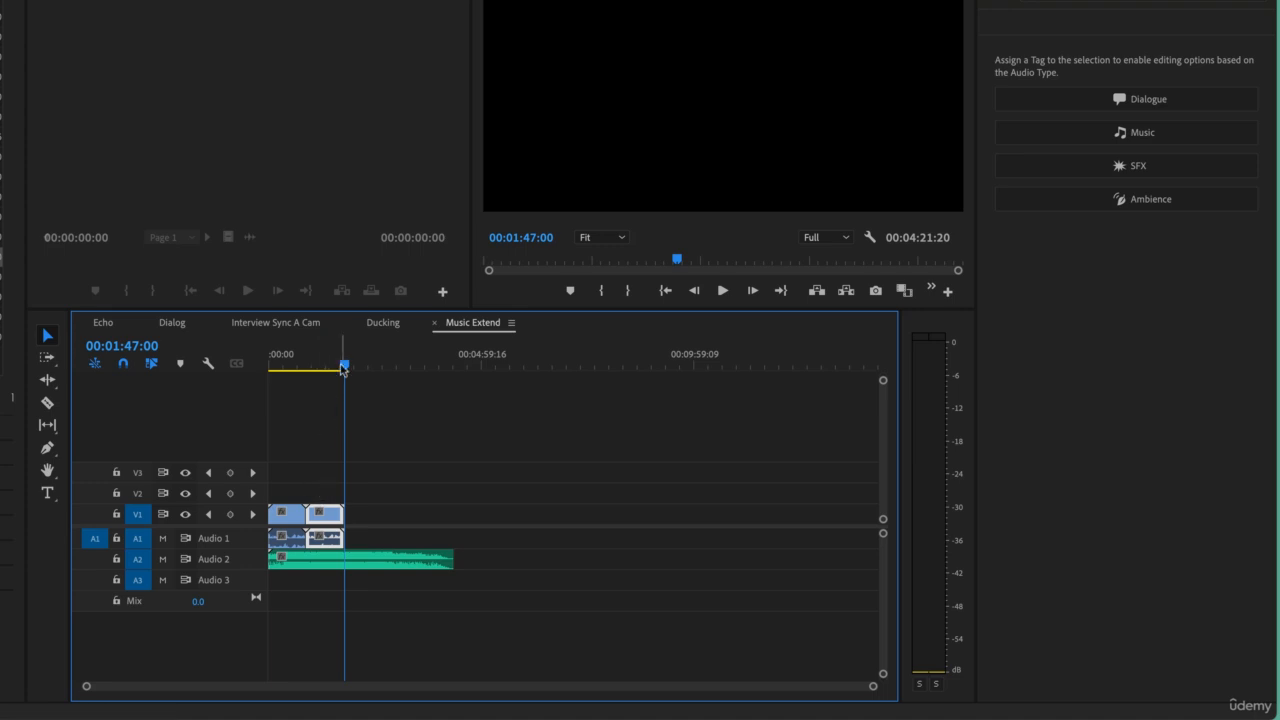
mouse_move(342, 370)
left_mouse_down()
mouse_move(306, 366)
mouse_move(338, 378)
left_mouse_up()
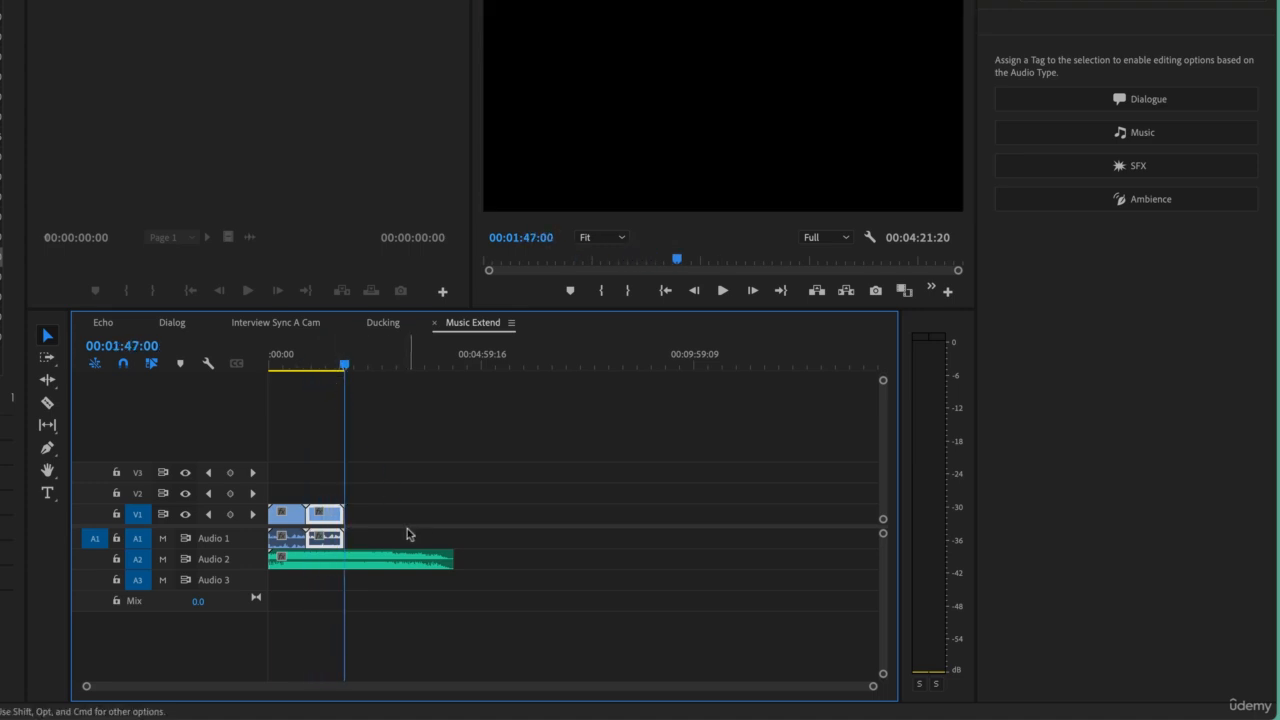
key("ctrl+v")
key("ctrl+v")
key("ctrl+v")
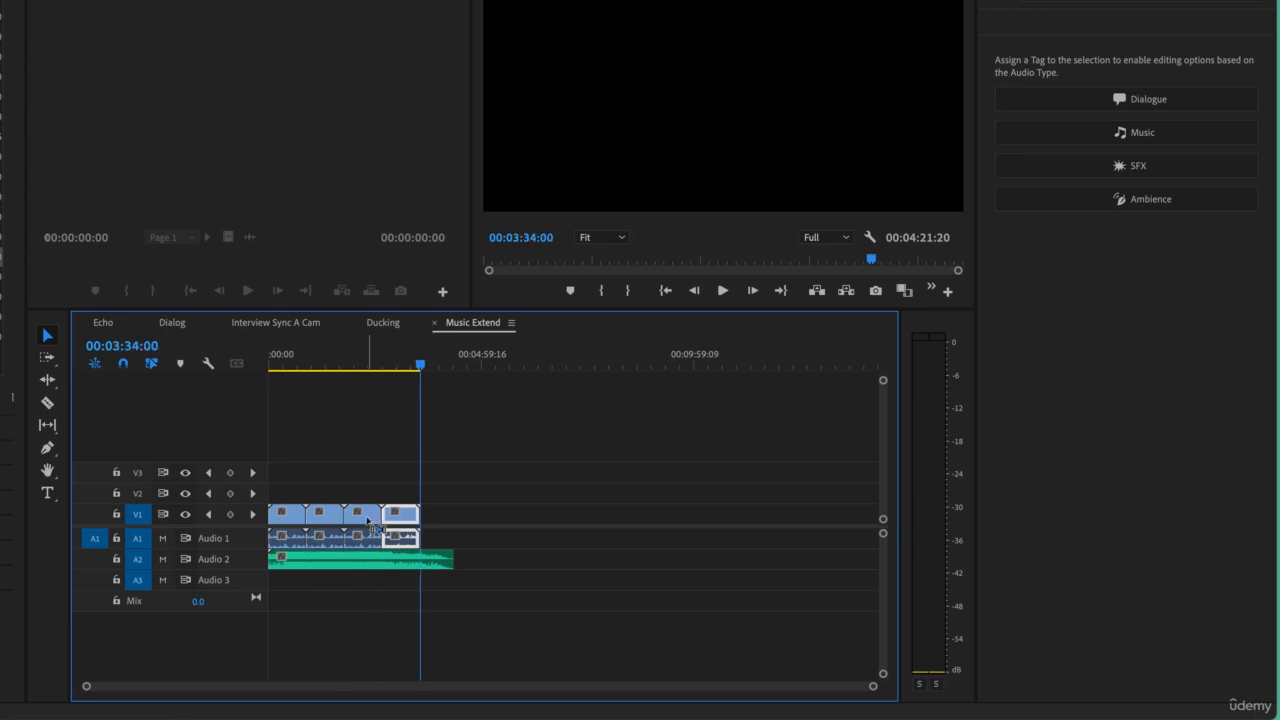
key("ctrl+v")
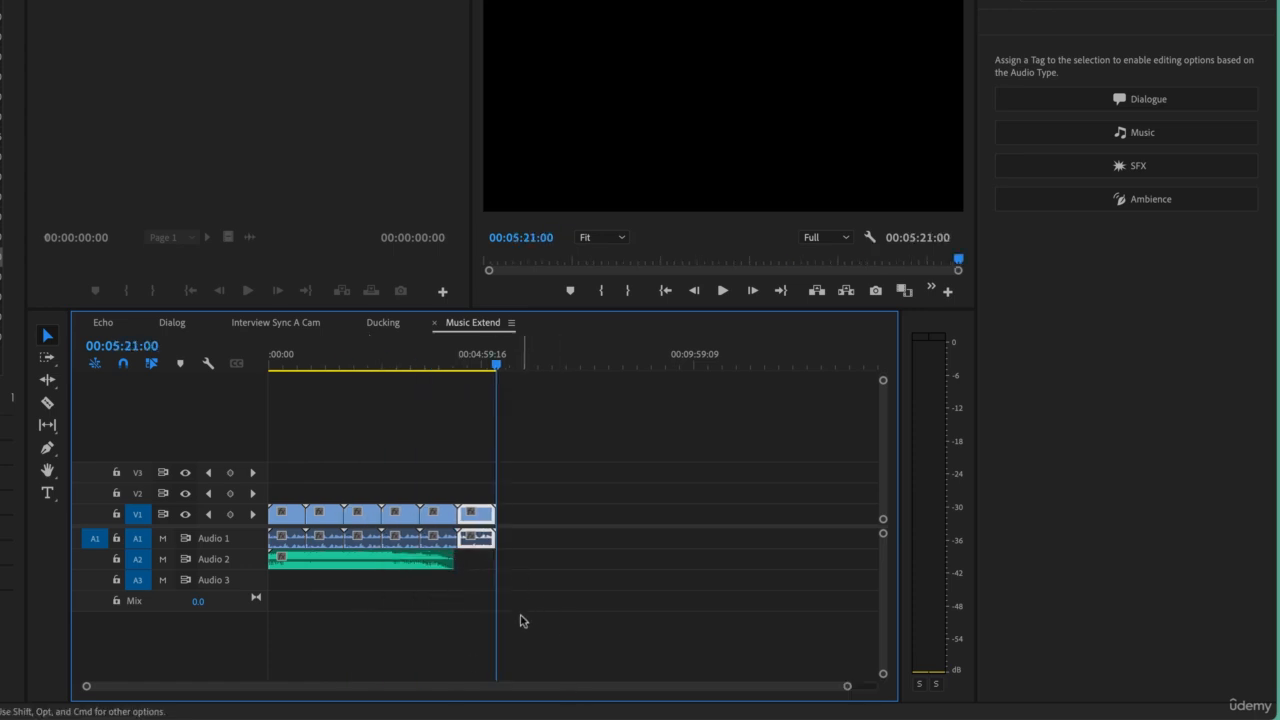
Expand the Audio 2 track's height to show the waveform where the music ends
key("equal")
key("equal")
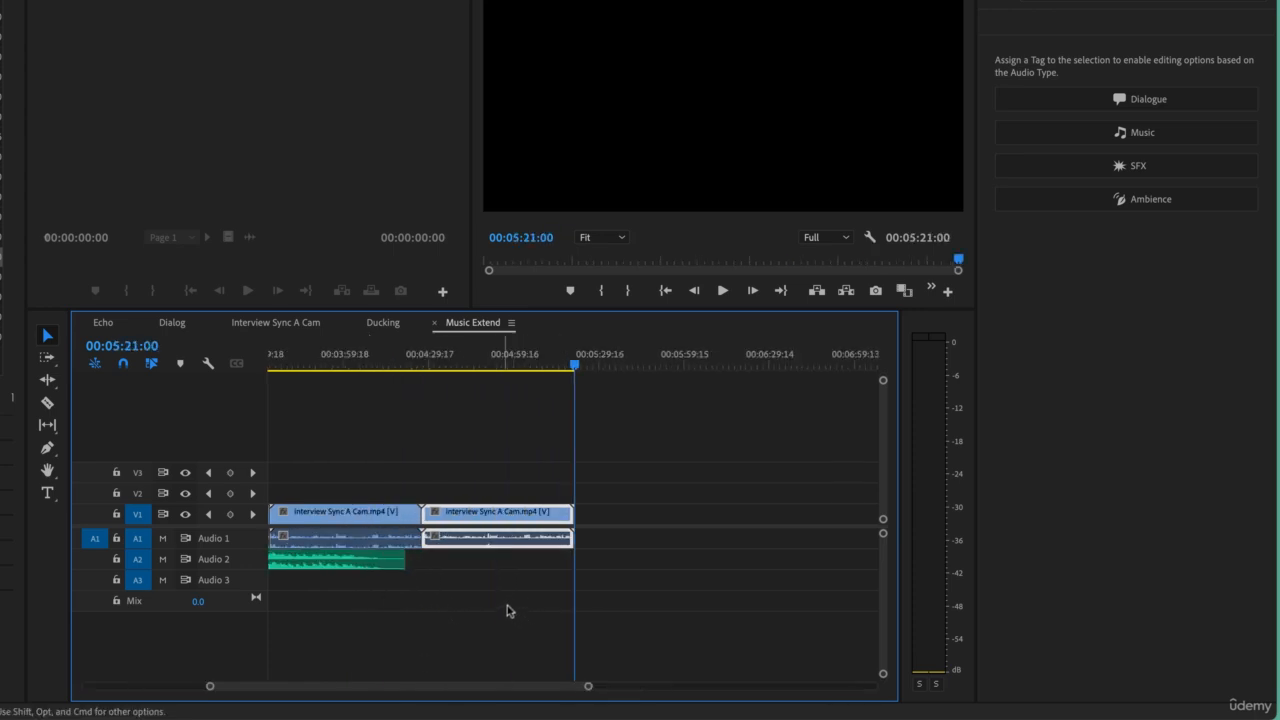
scroll(349, 589, "left", 10)
scroll(360, 591, "right", 10)
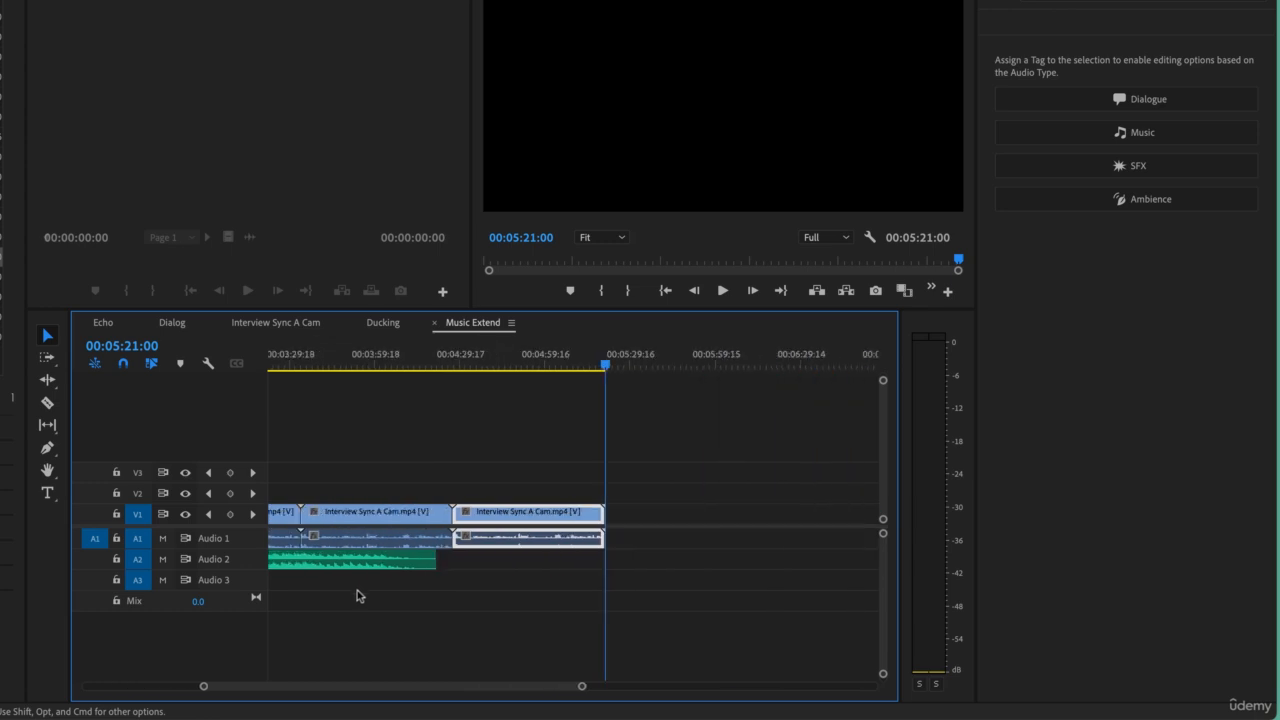
left_click(429, 563)
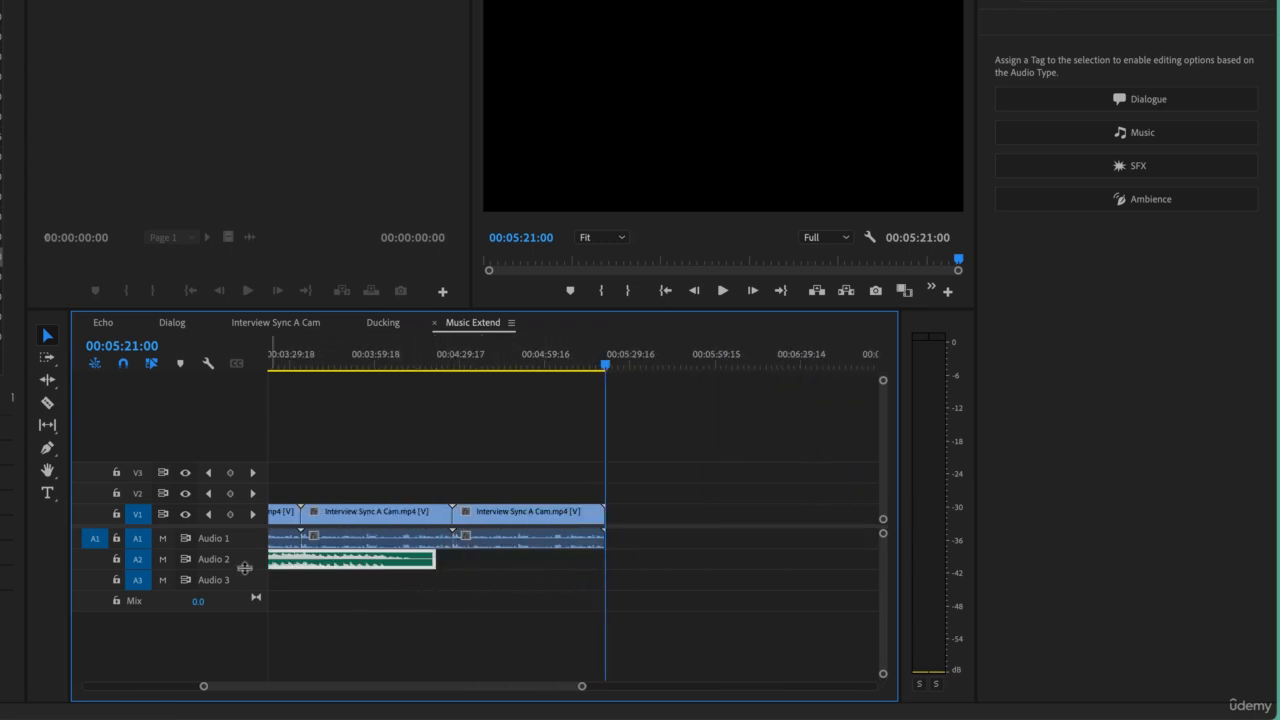
double_click(245, 568)
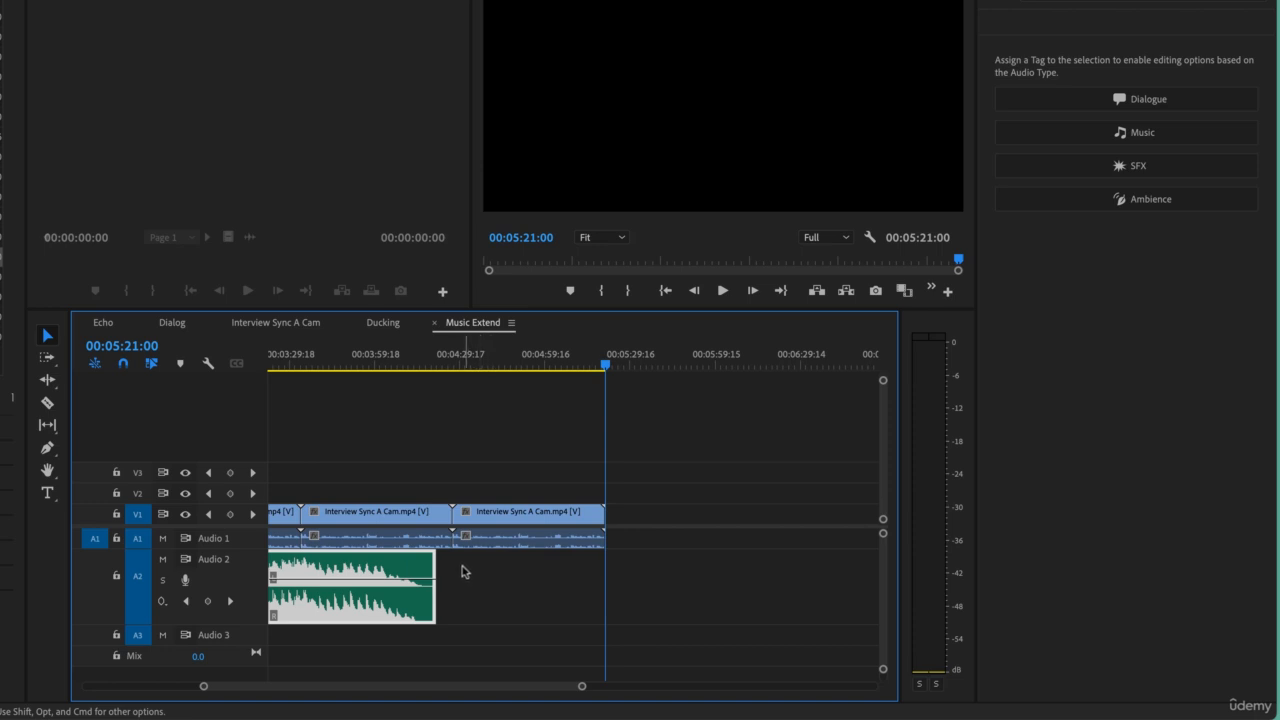
left_click(440, 580)
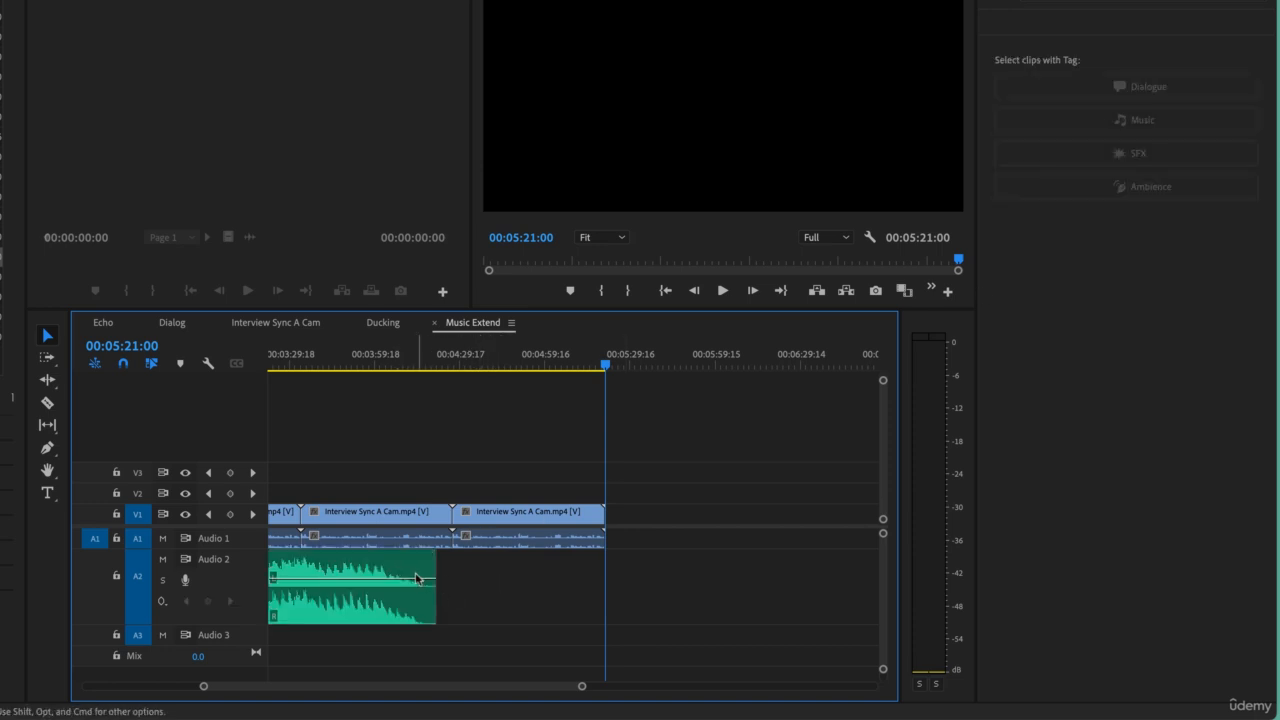
Send the music clip on Audio 2 to Adobe Audition for editing
left_click(410, 573)
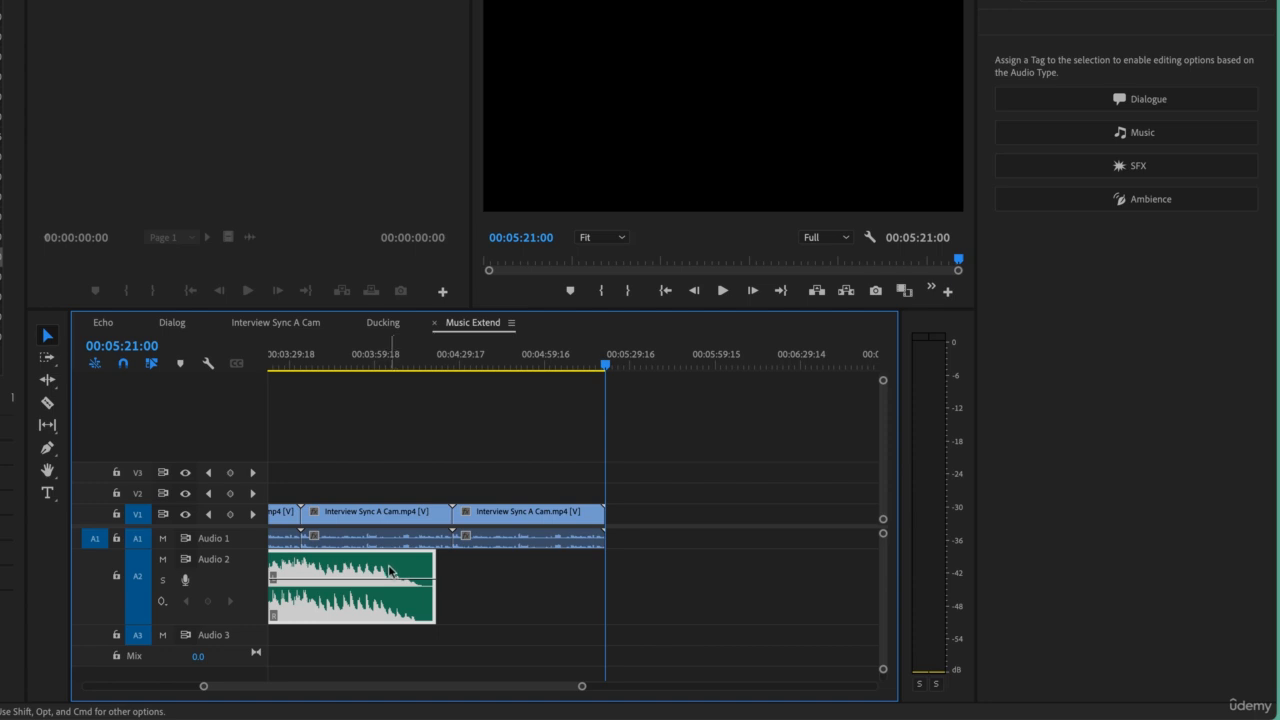
right_click(392, 572)
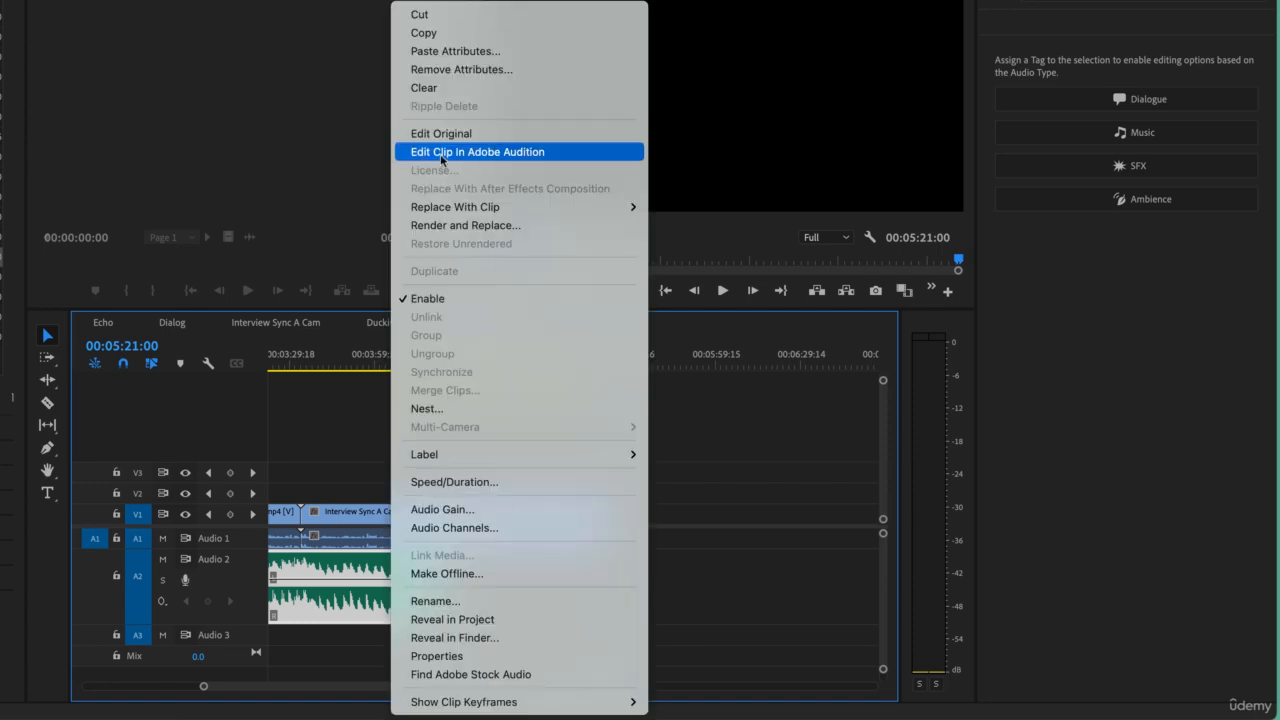
left_click(465, 155)
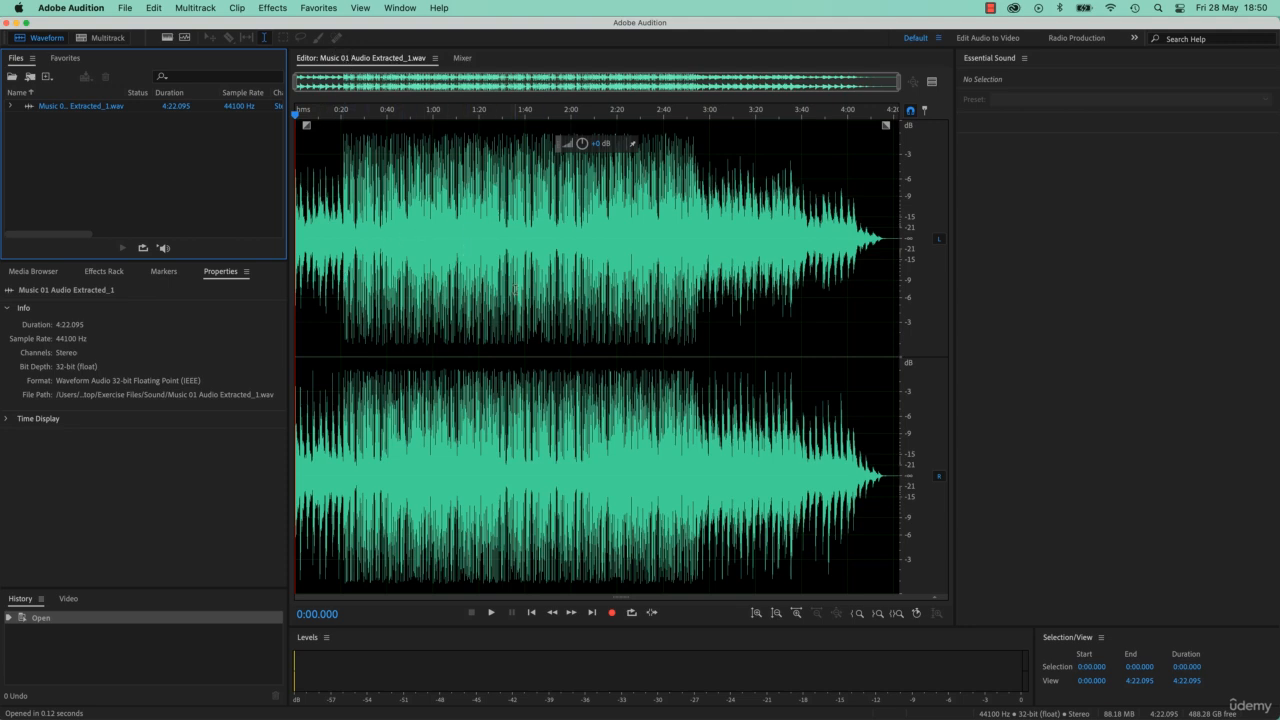
Insert the extracted music file into a new multitrack session named Music Extended, stored in the Desktop folder
right_click(96, 108)
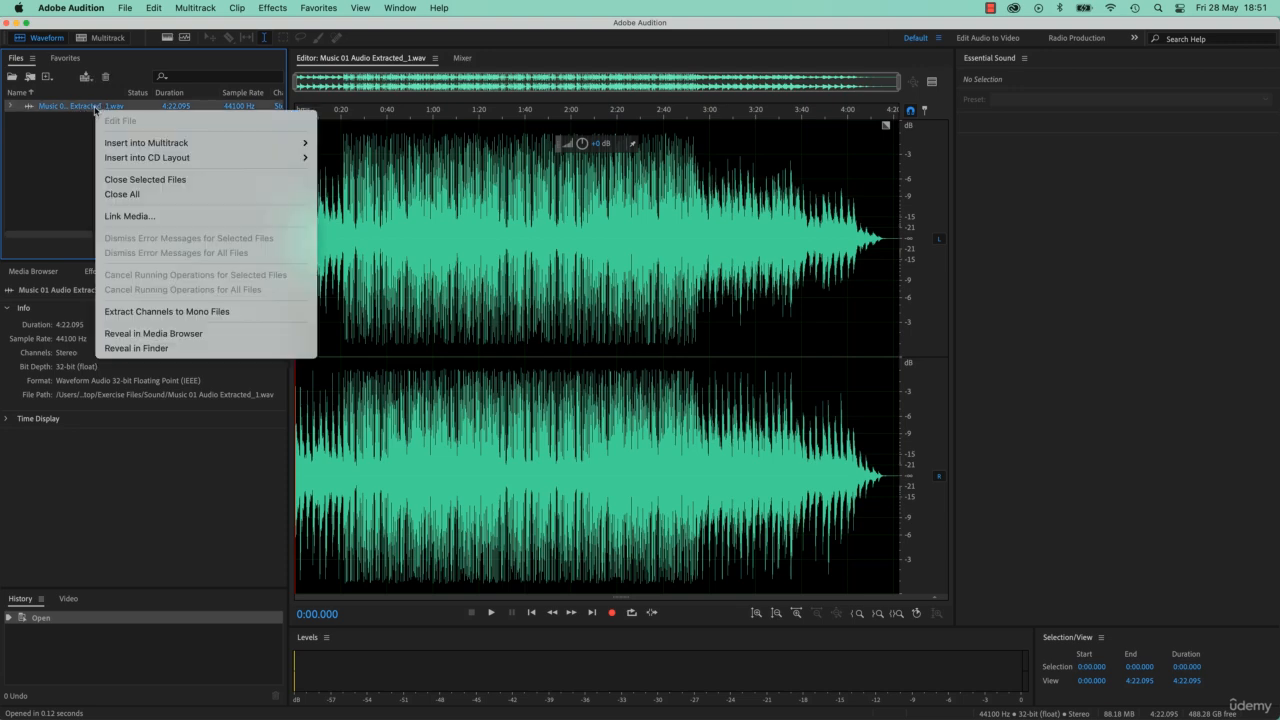
mouse_move(128, 149)
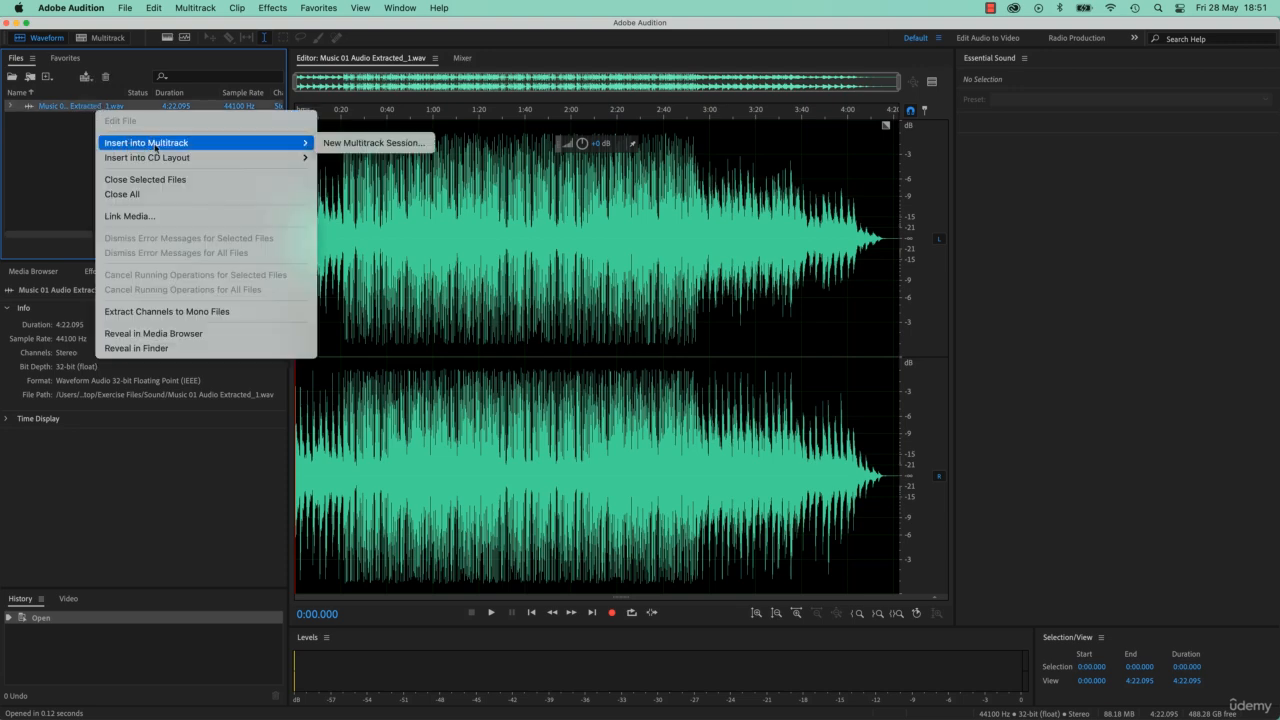
left_click(386, 143)
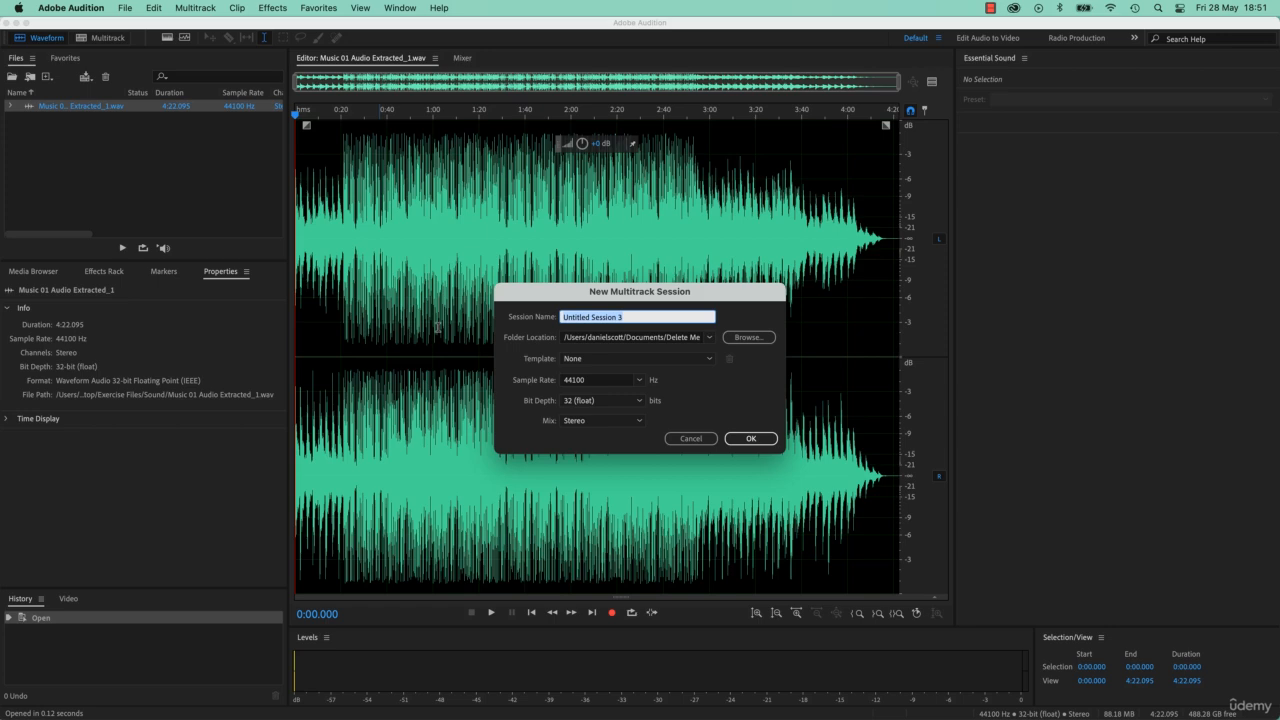
type("Music Extended")
left_click(770, 340)
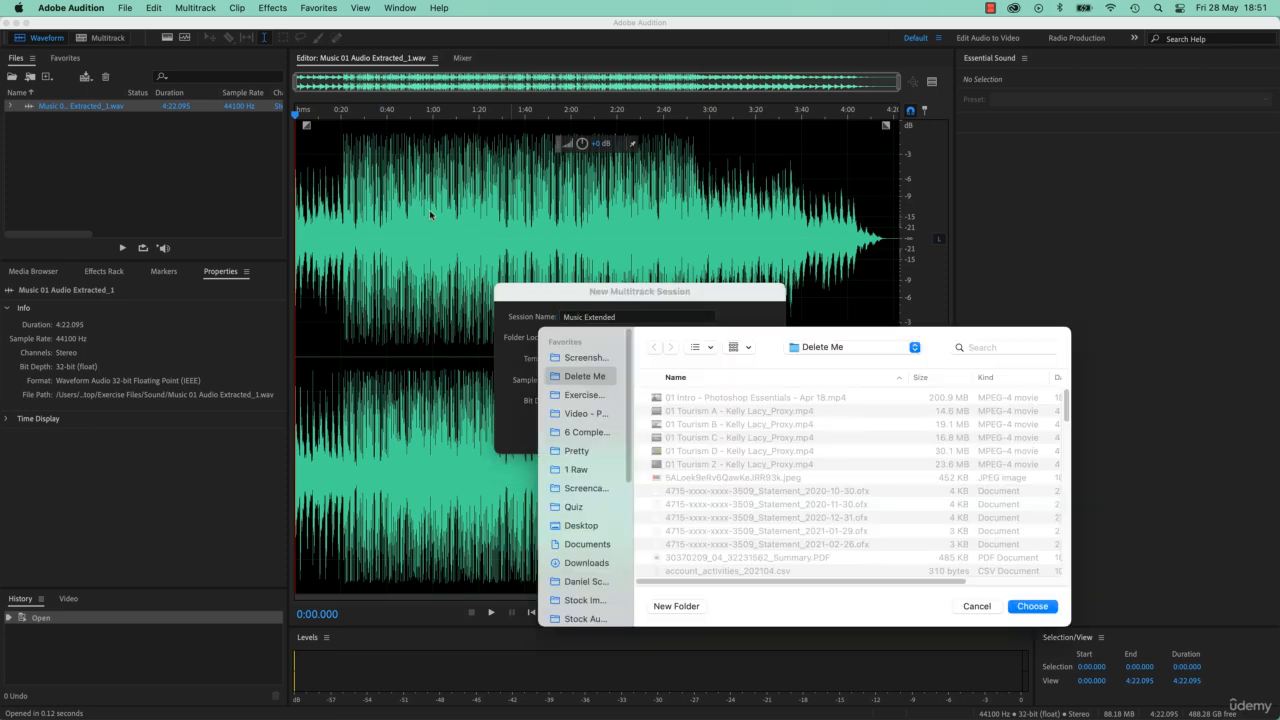
left_click(583, 526)
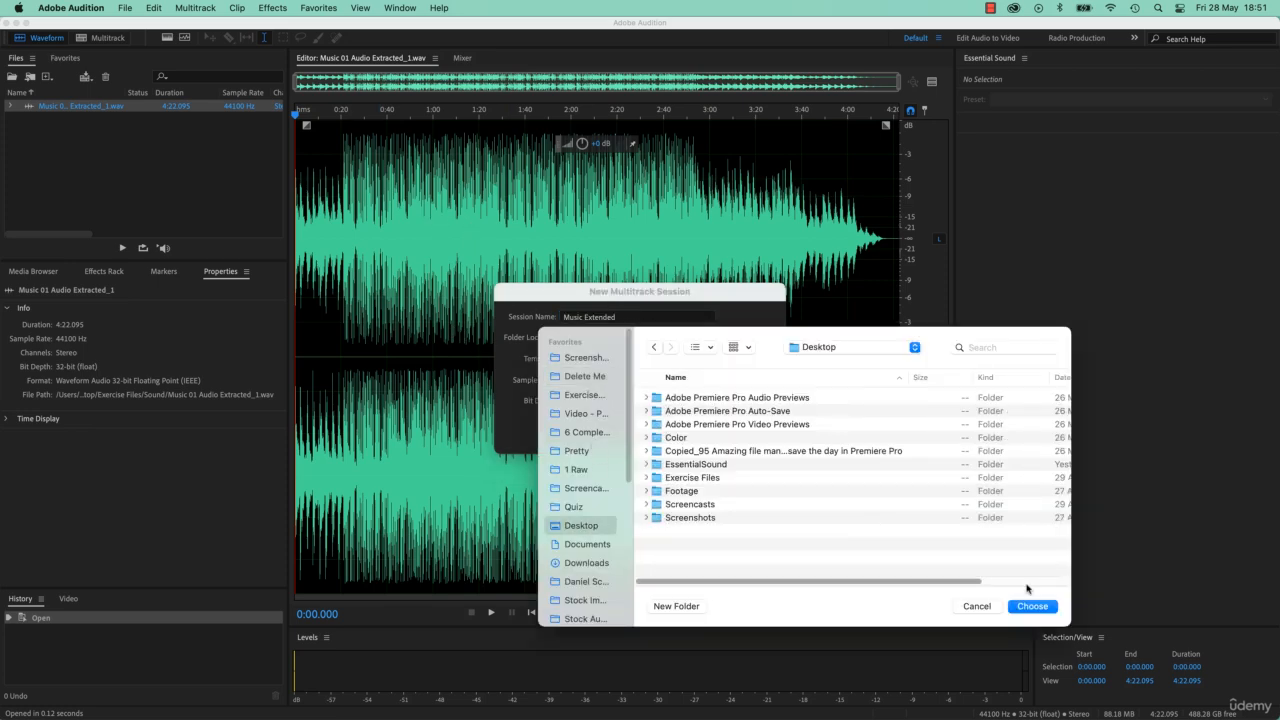
left_click(1022, 607)
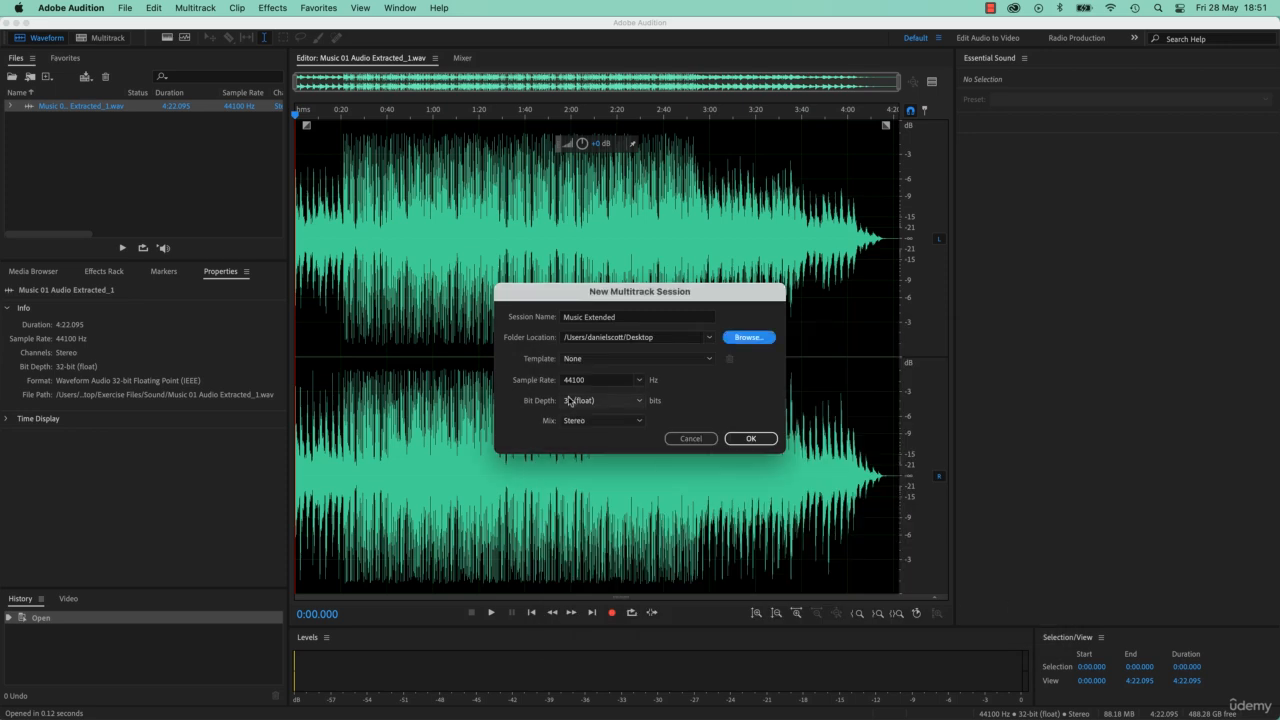
left_click(752, 440)
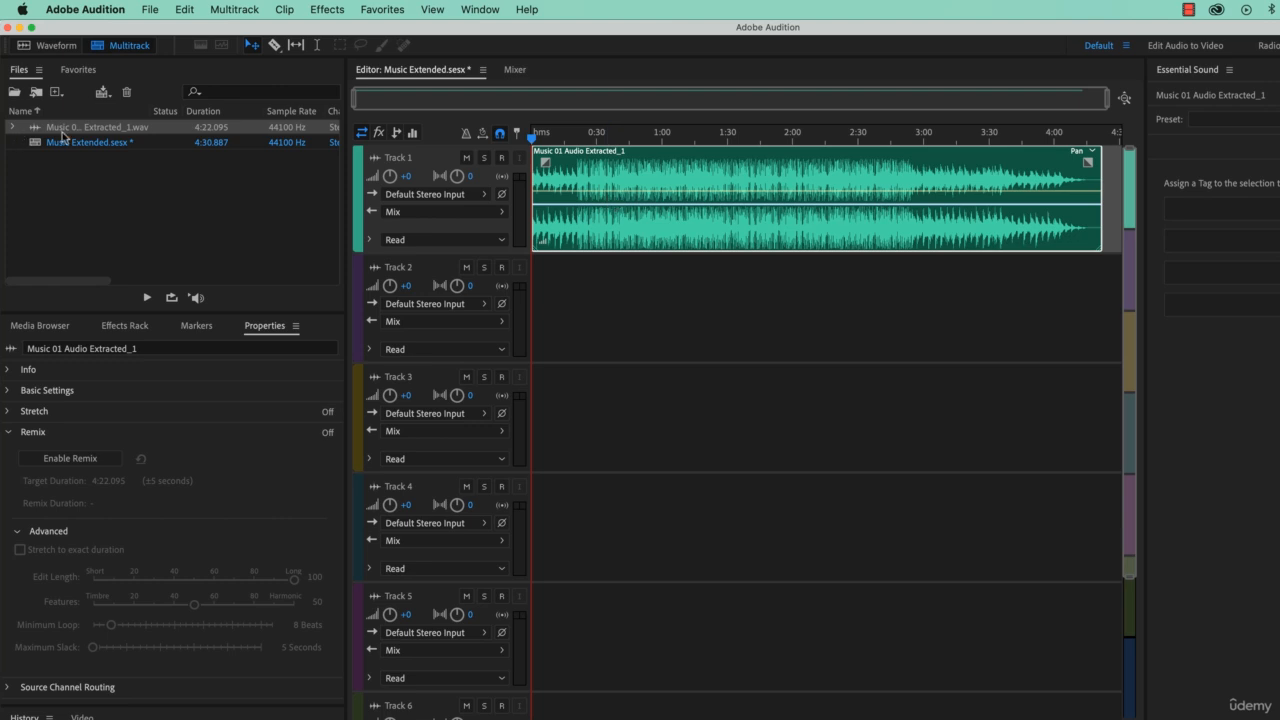
Enable Remix on the Music 01 Audio Extracted_1 clip in Track 1
left_click(75, 143)
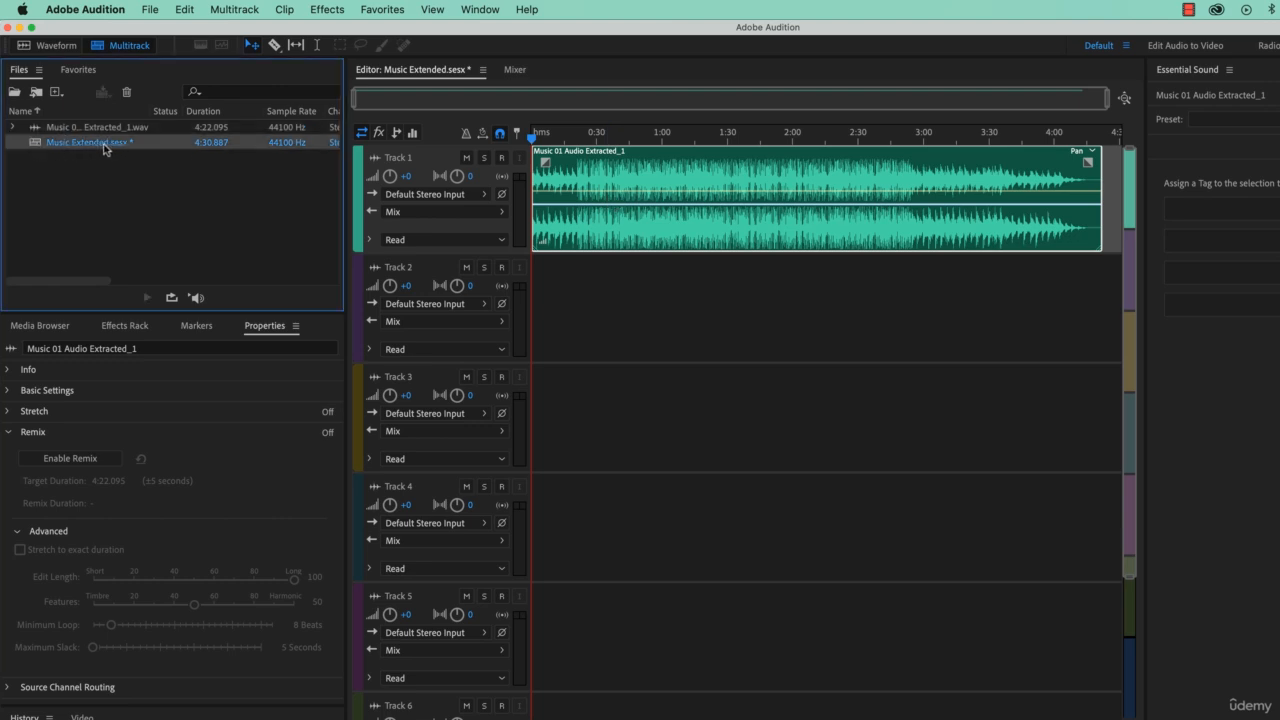
left_click(107, 128)
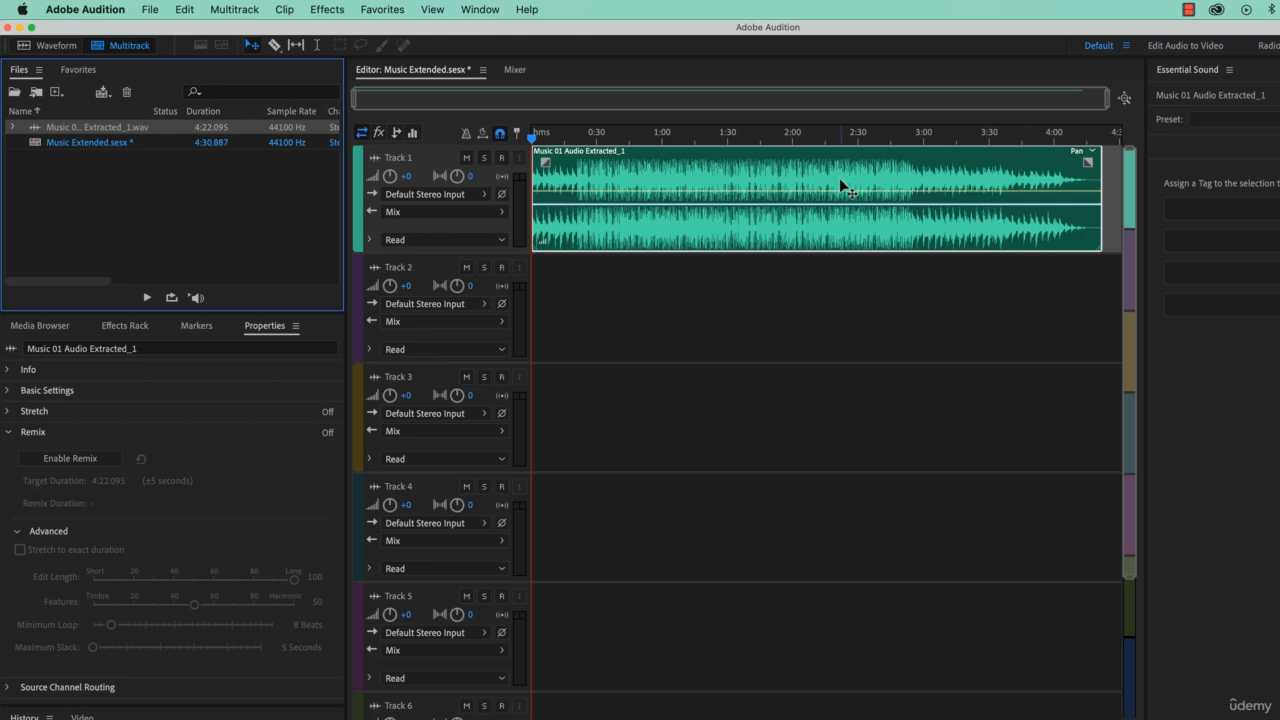
left_click(666, 180)
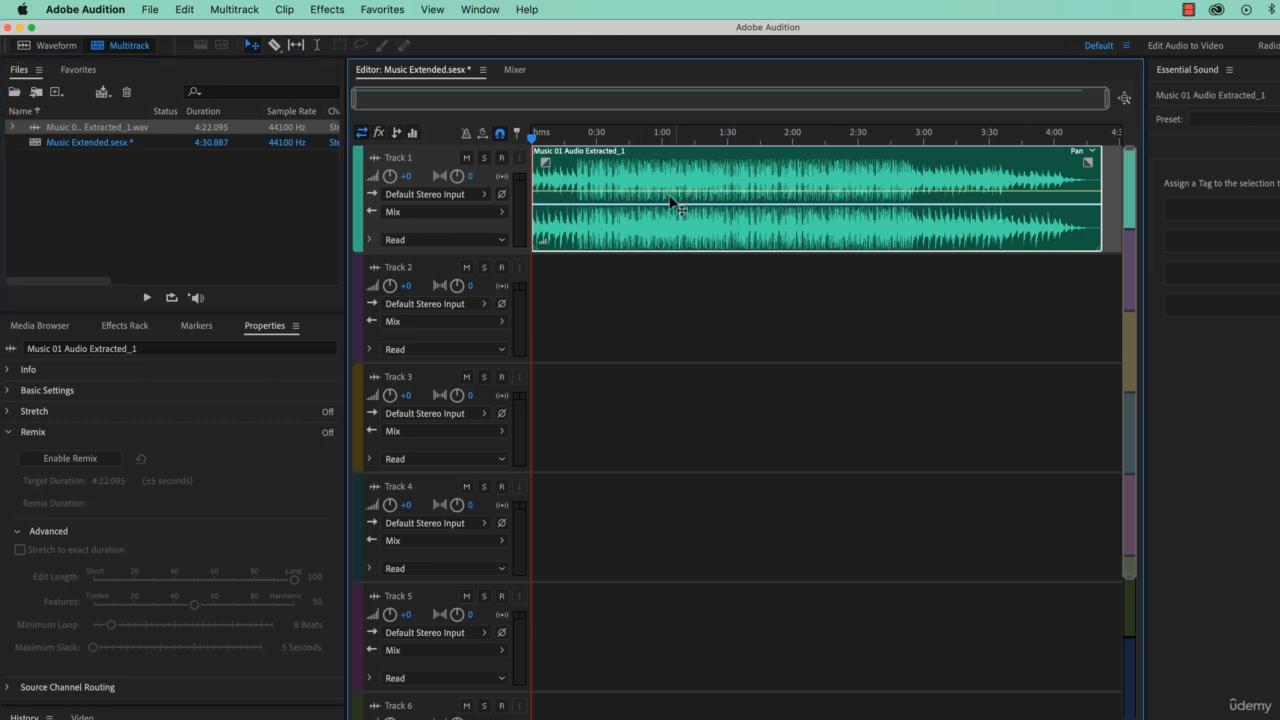
left_click(285, 9)
mouse_move(350, 328)
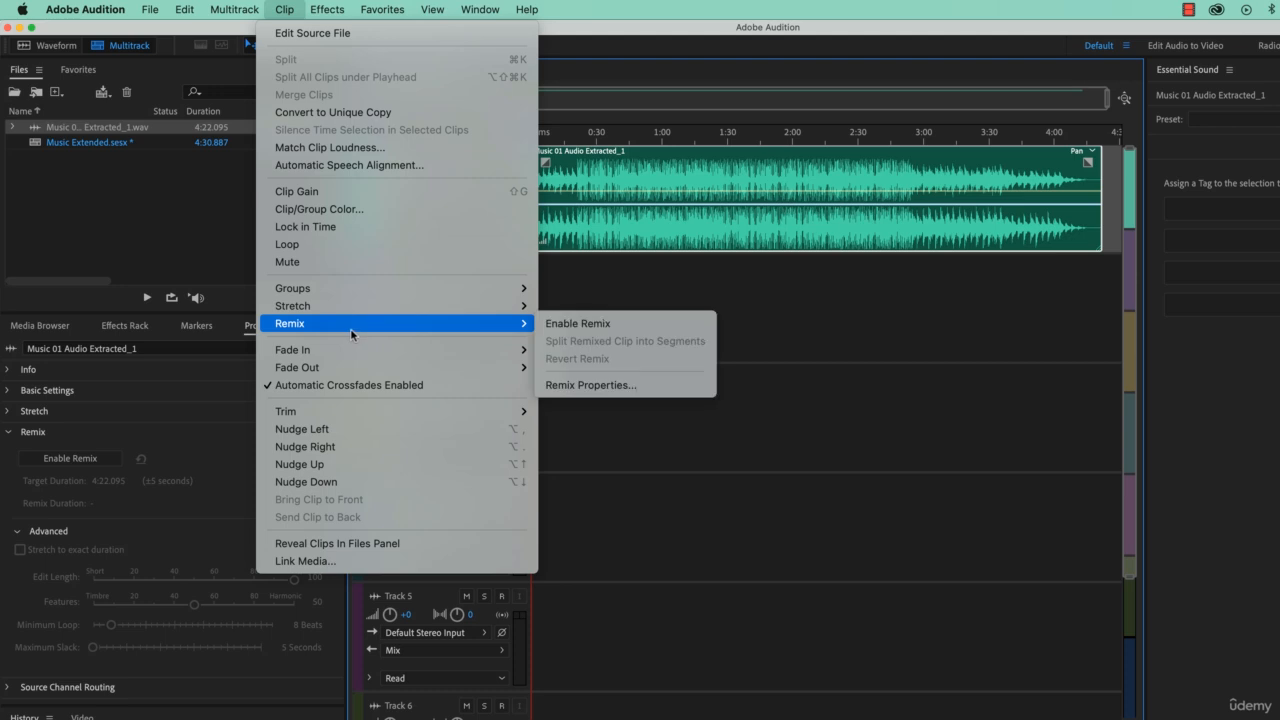
left_click(640, 325)
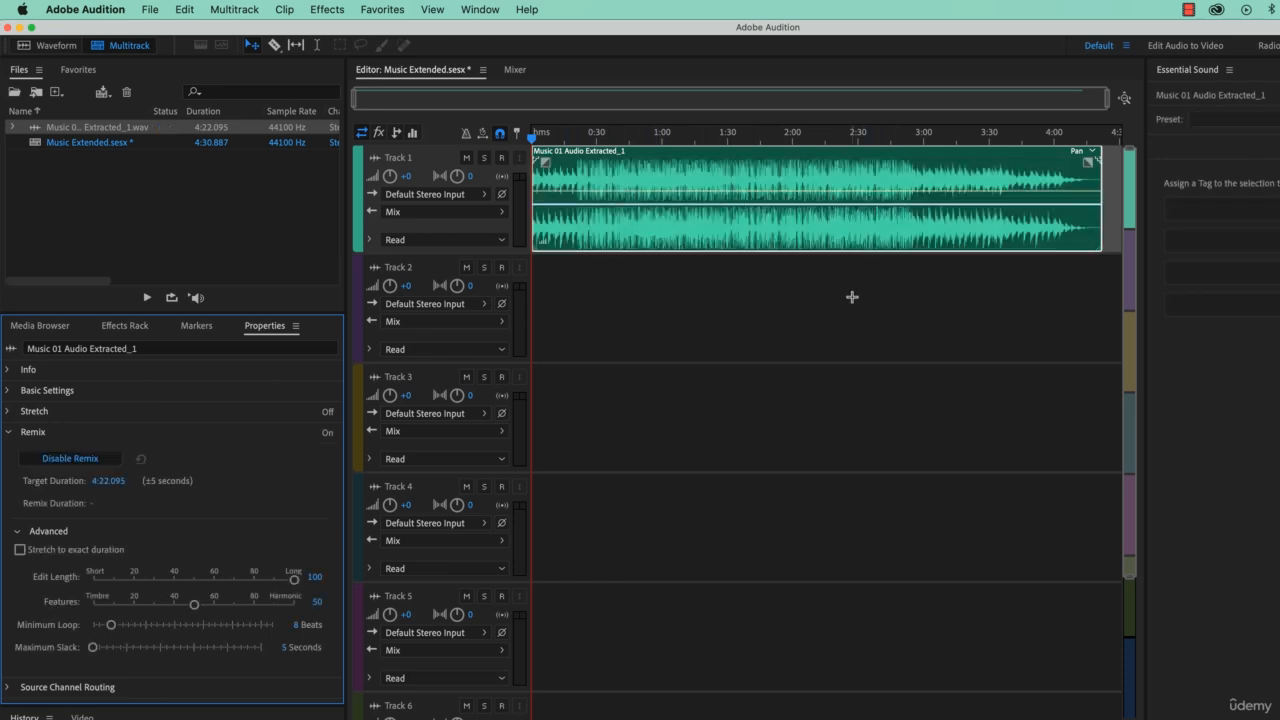
left_click(915, 244)
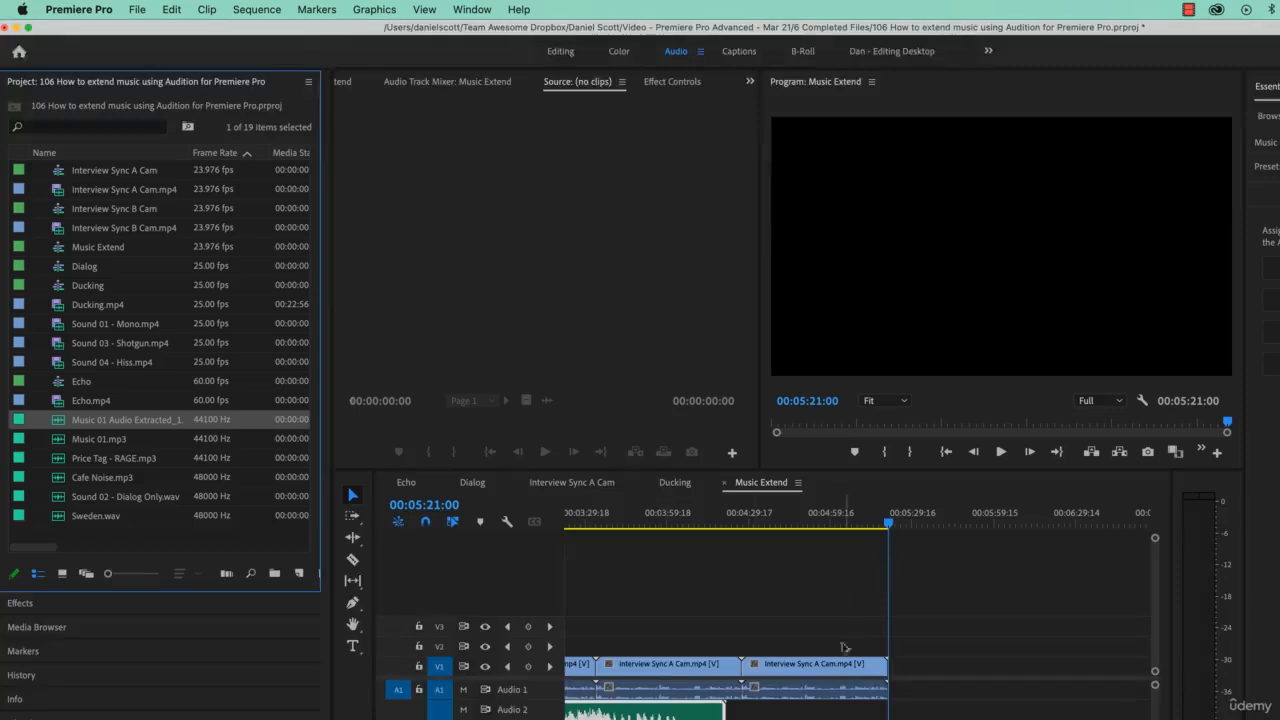
Copy the Music Extend sequence's end timecode and, in Audition, apply it as the Remix target duration of 5:21:00.000
left_click(428, 508)
key("super+c")
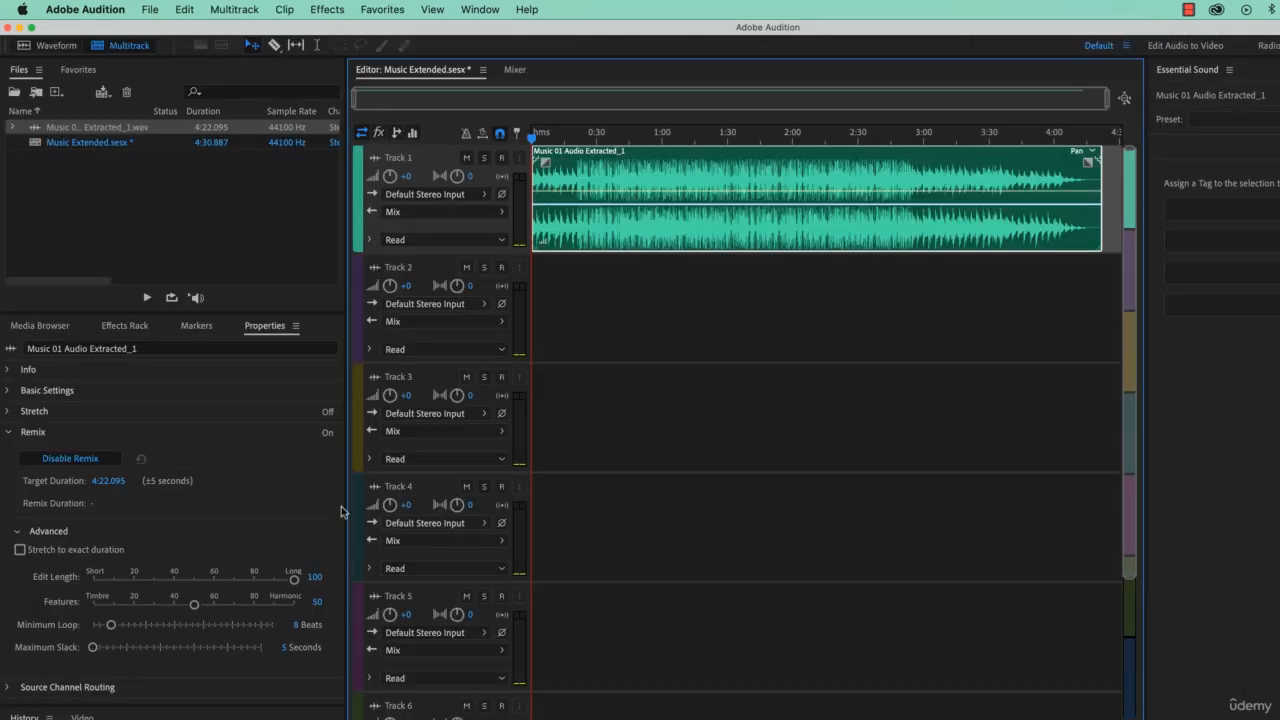
left_click(115, 481)
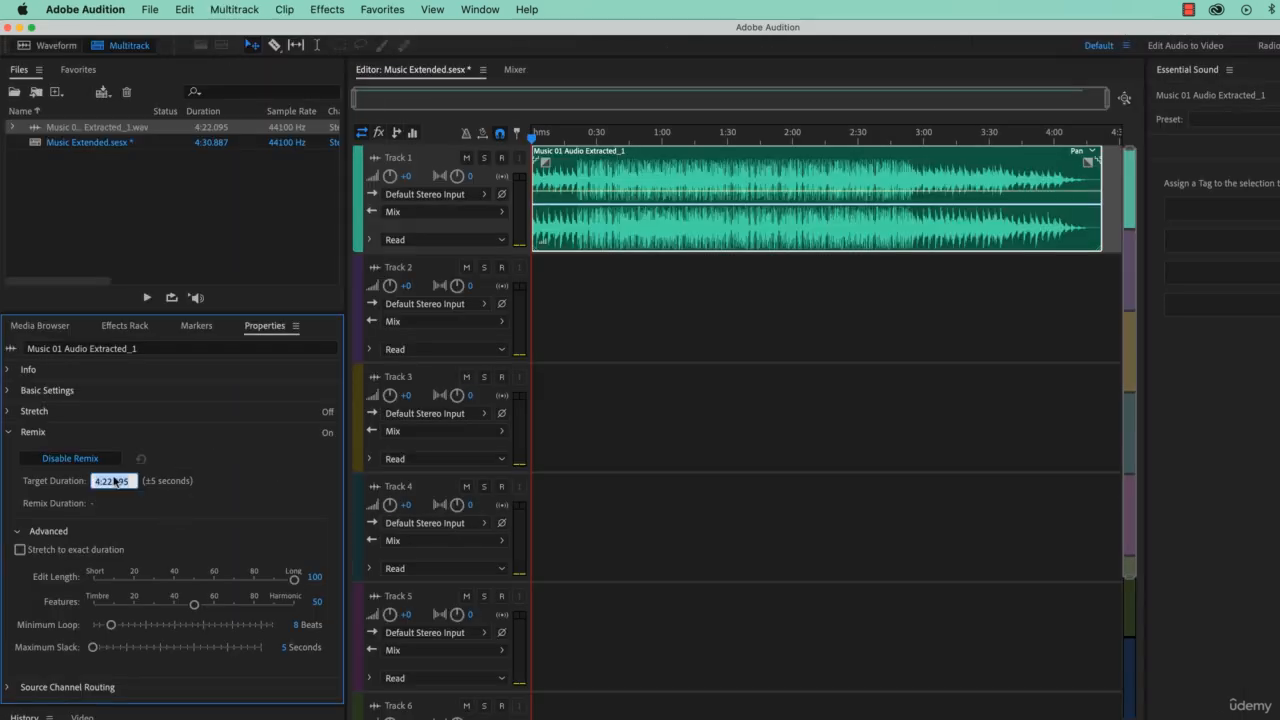
key("super+v")
key("Return")
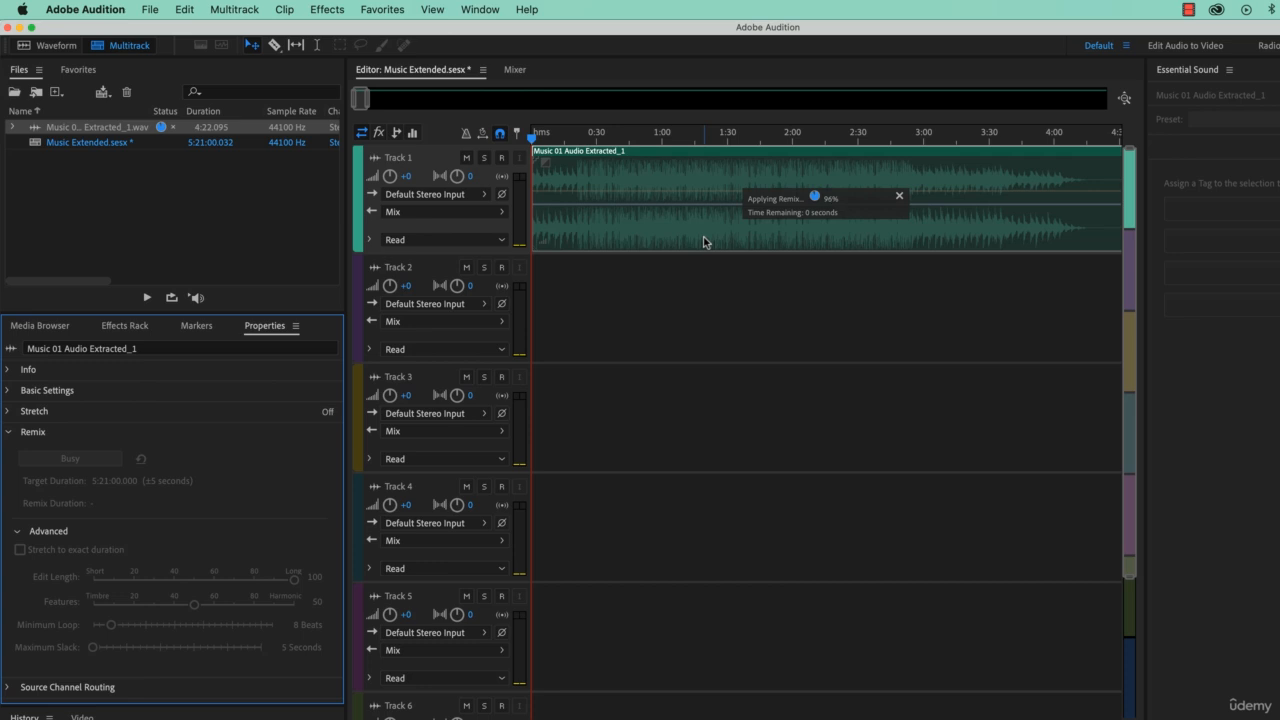
Listen to the remixed clip around its transition near 0:52 and check the clip's end on the timeline
left_click(647, 142)
key("space")
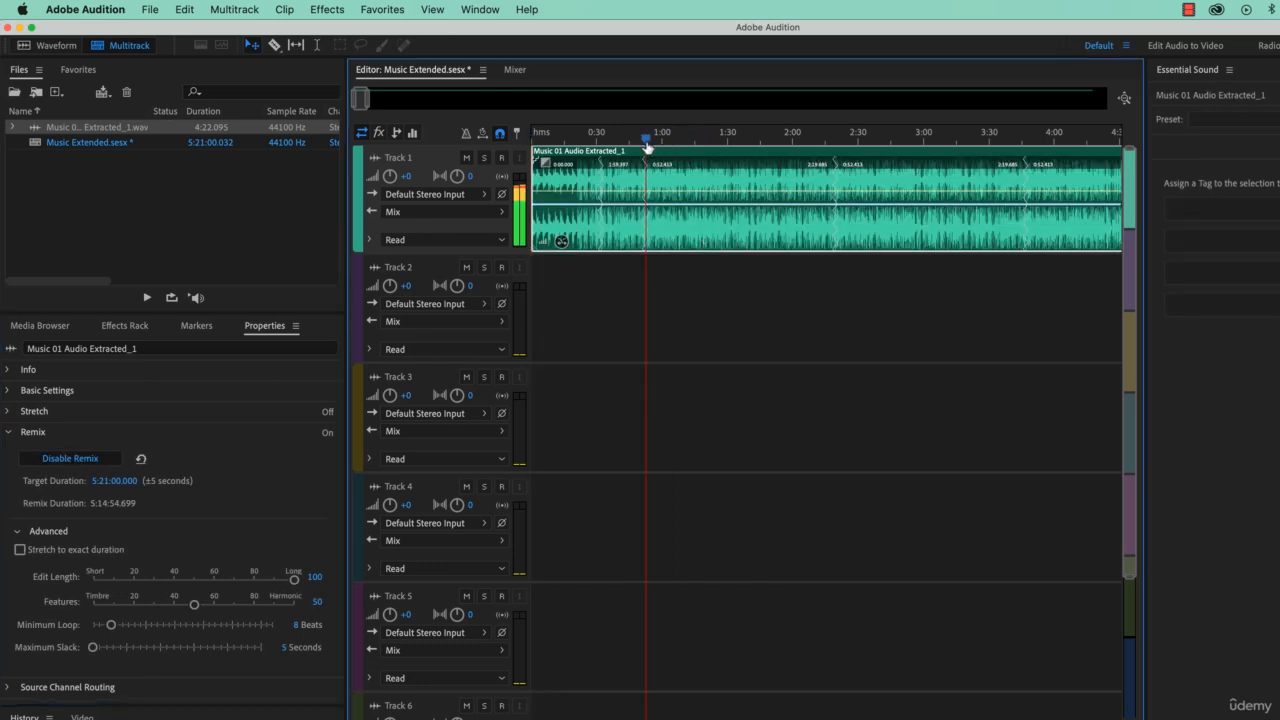
key("space")
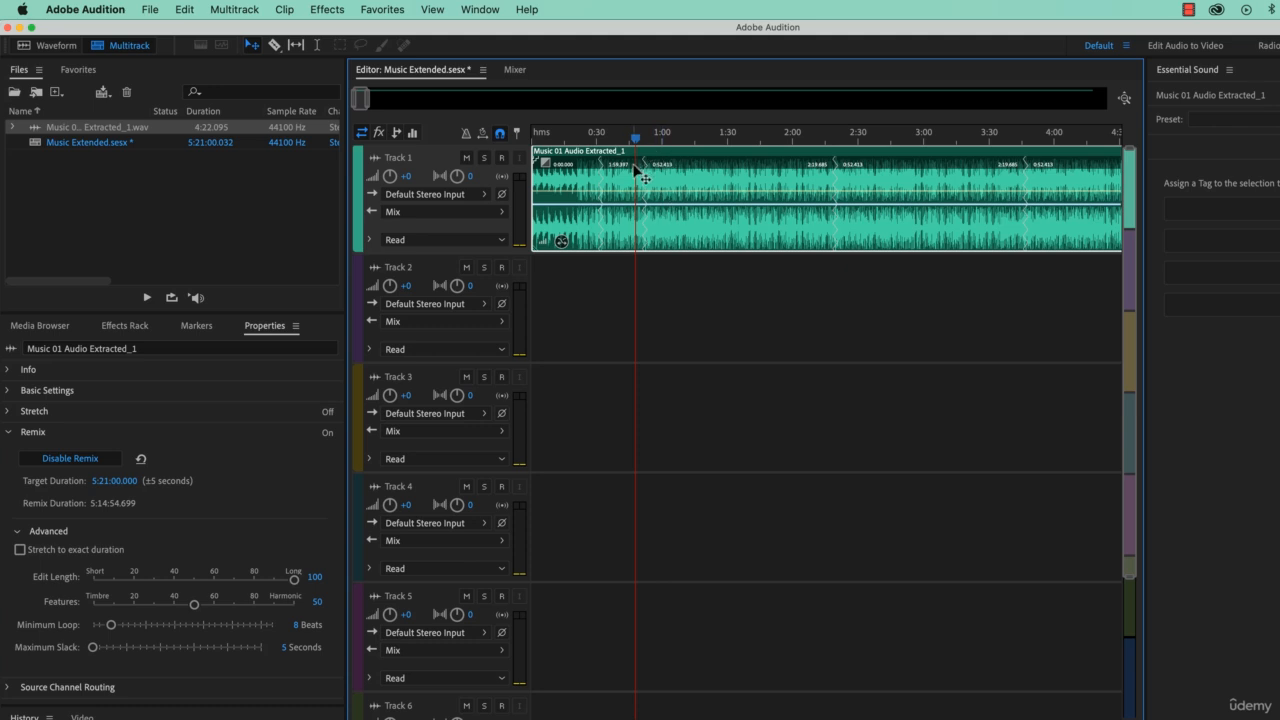
left_click(643, 142)
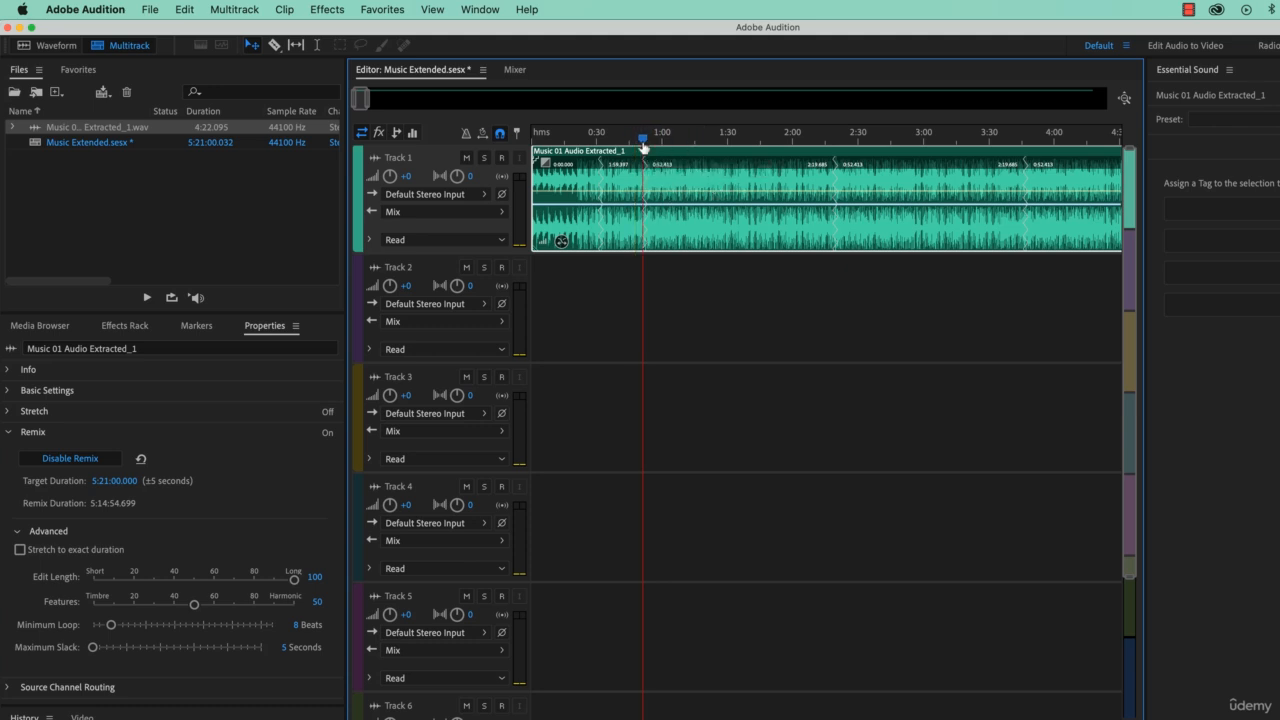
key("space")
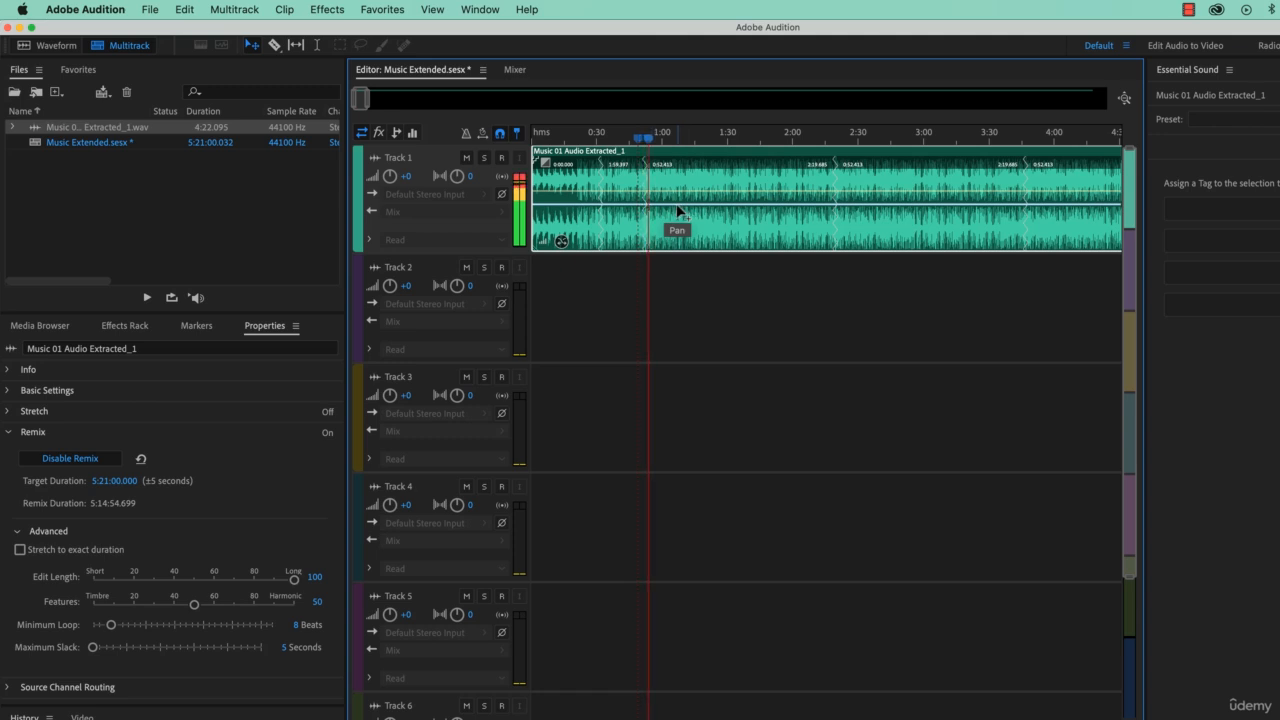
key("space")
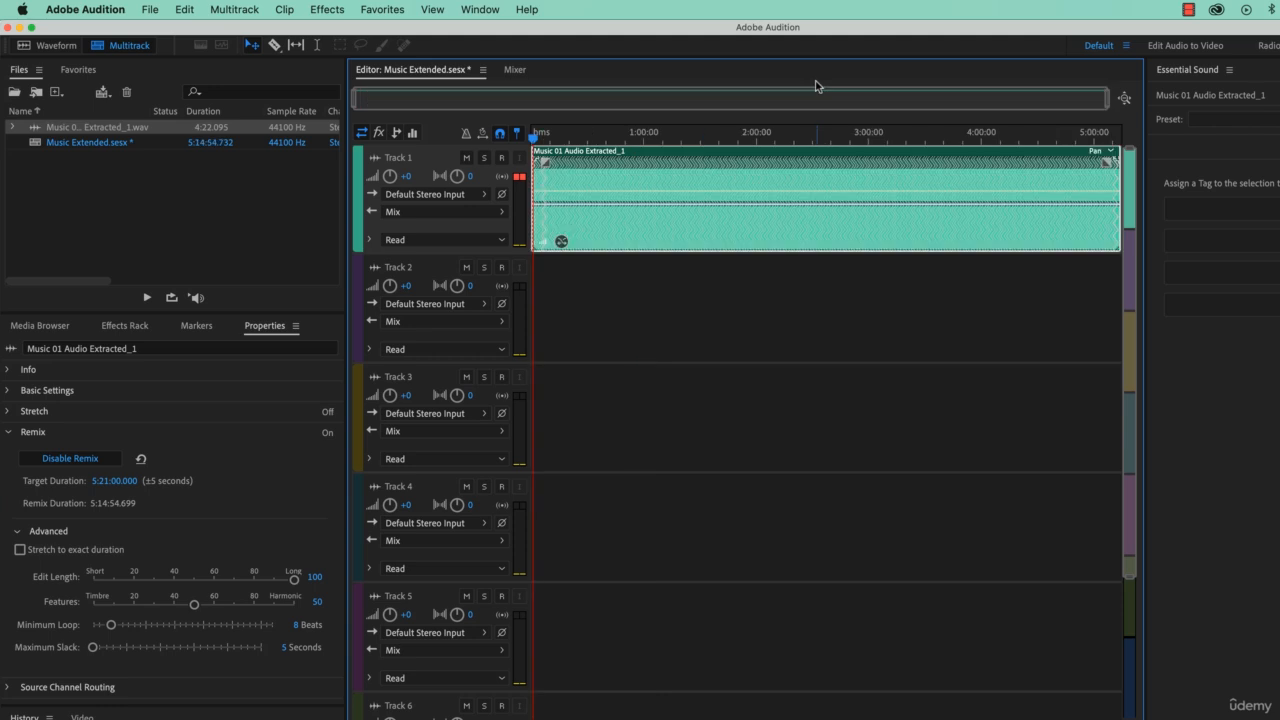
left_click_drag(820, 136, 1118, 137)
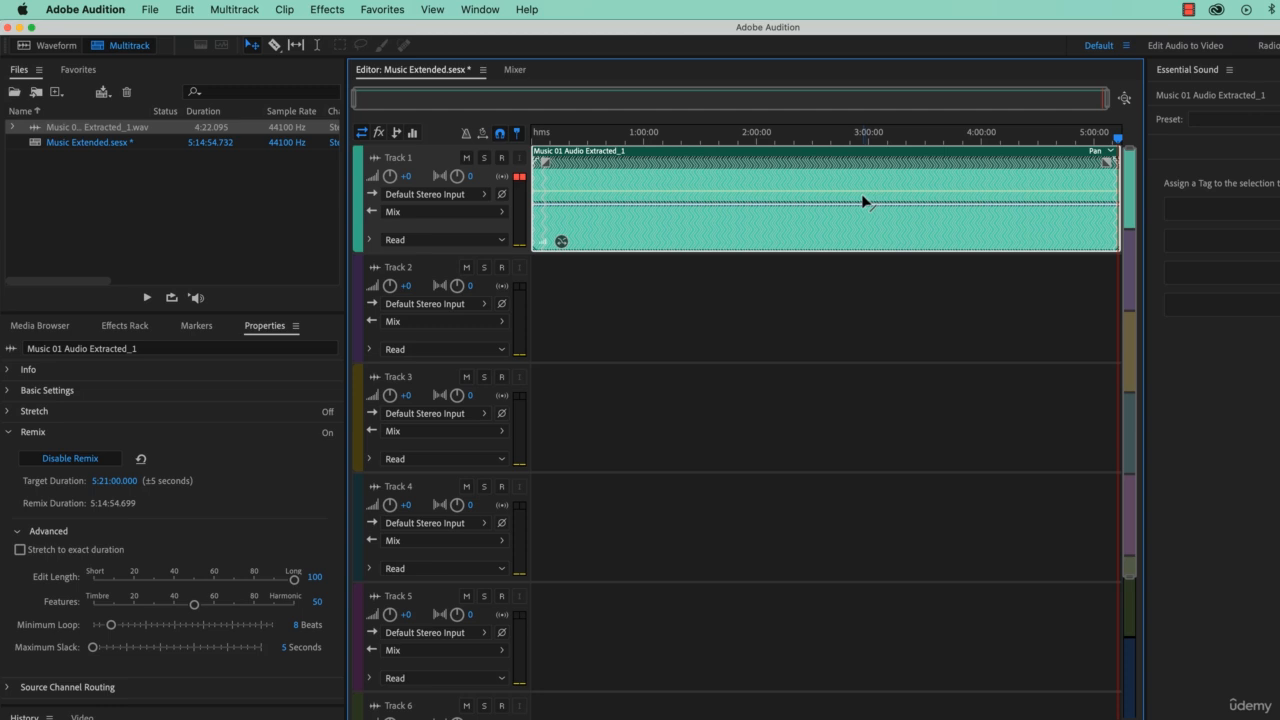
Undo the remix, try the copied timecode as a target duration of 5:21:00.000 once more, and undo that attempt
key("super+z")
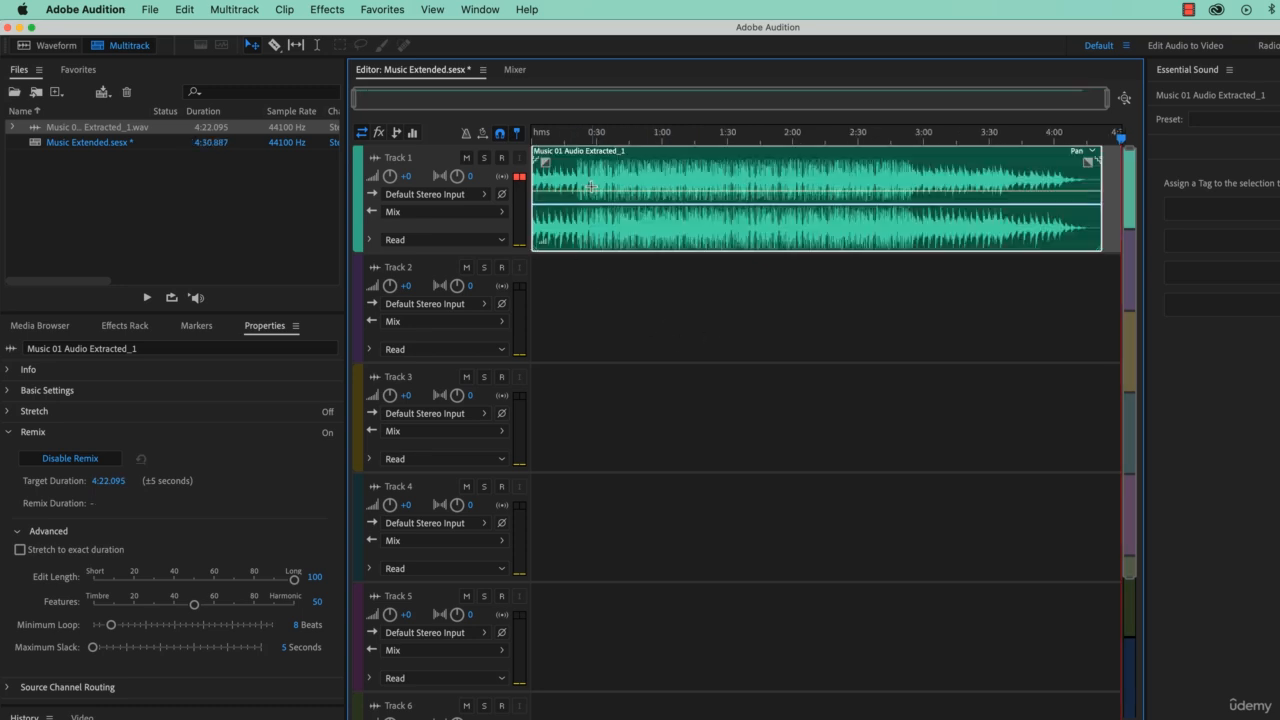
left_click(110, 481)
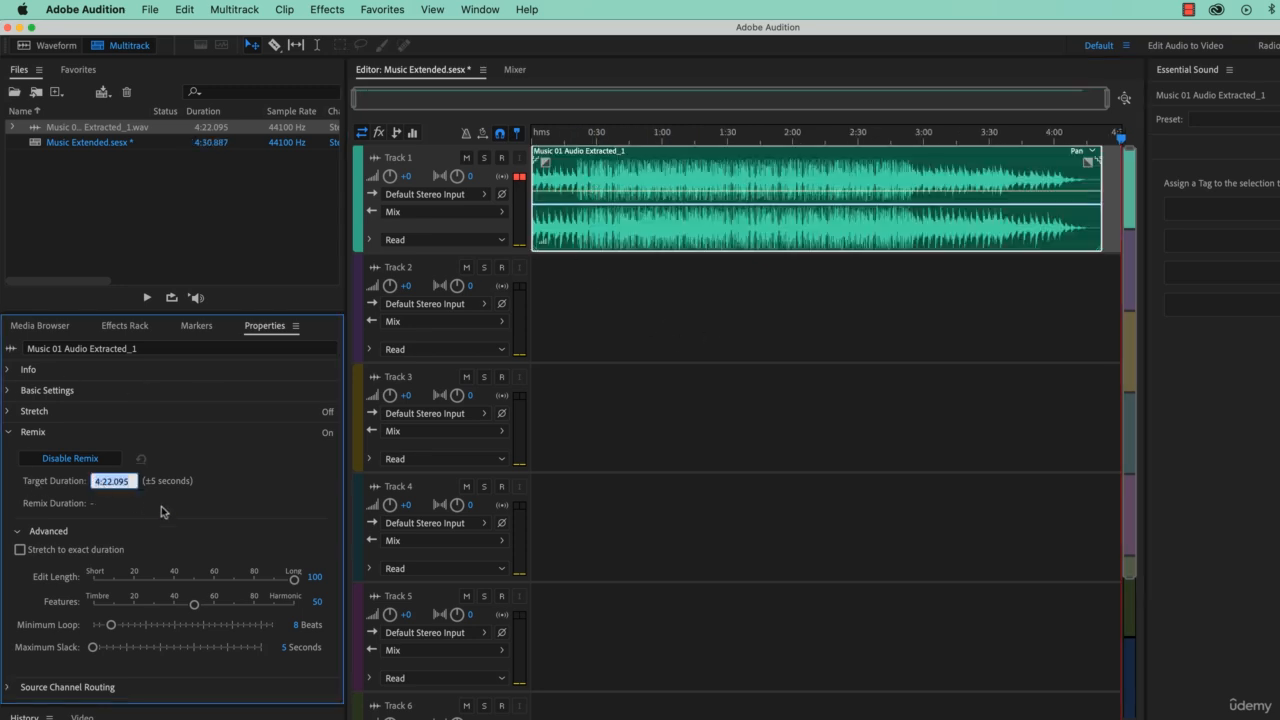
key("super+v")
left_click_drag(103, 481, 42, 488)
key("BackSpace")
key("Return")
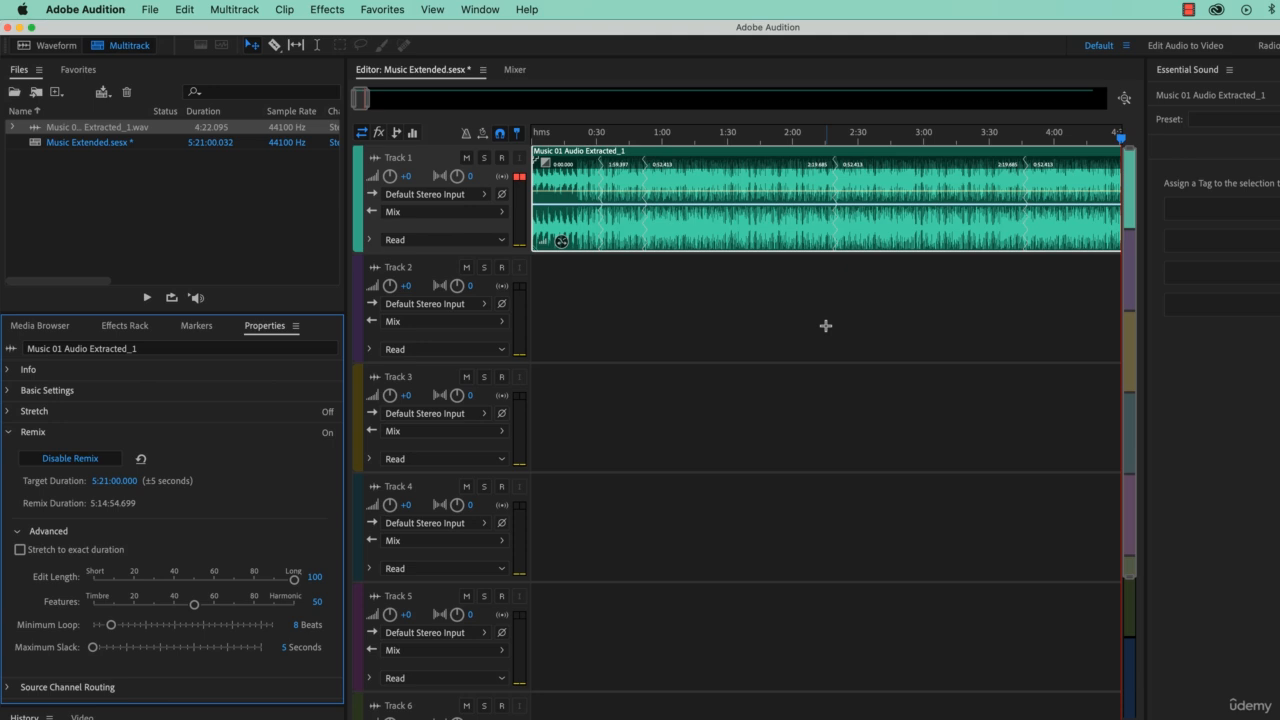
key("space")
key("space")
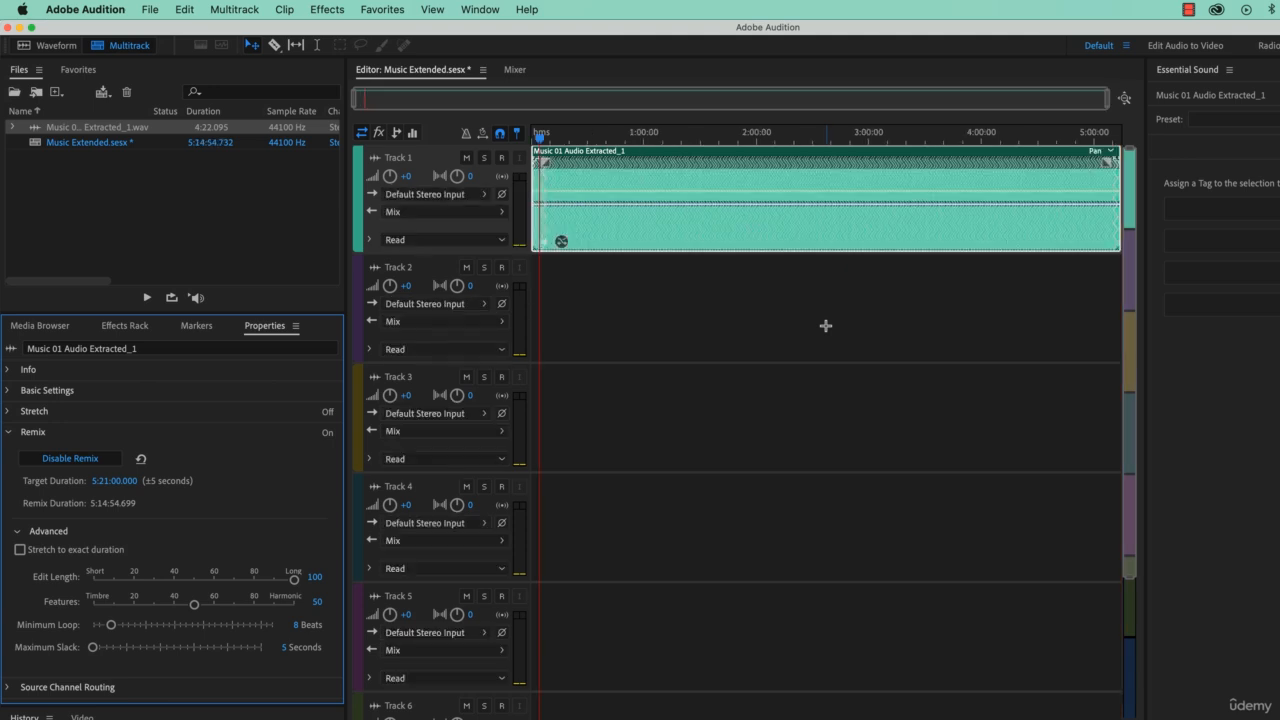
key("super+z")
Set the Remix target duration of the music clip to 5:21.000
left_click(100, 482)
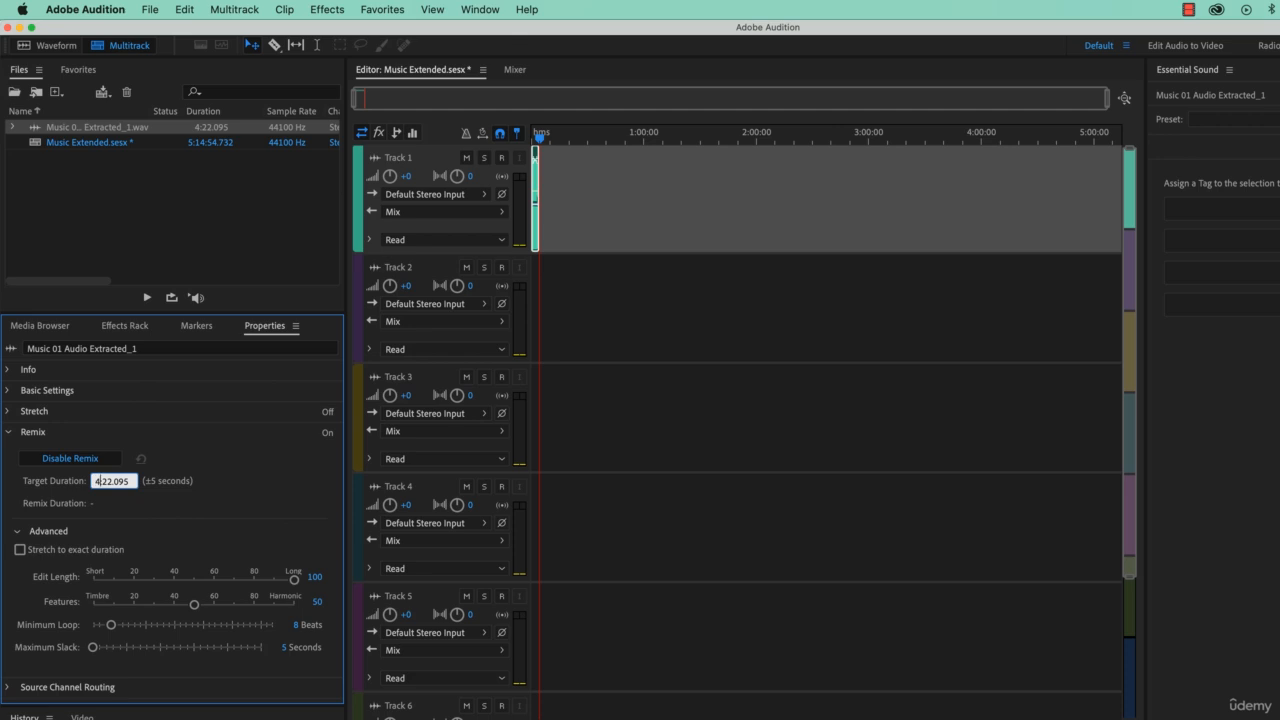
type("5")
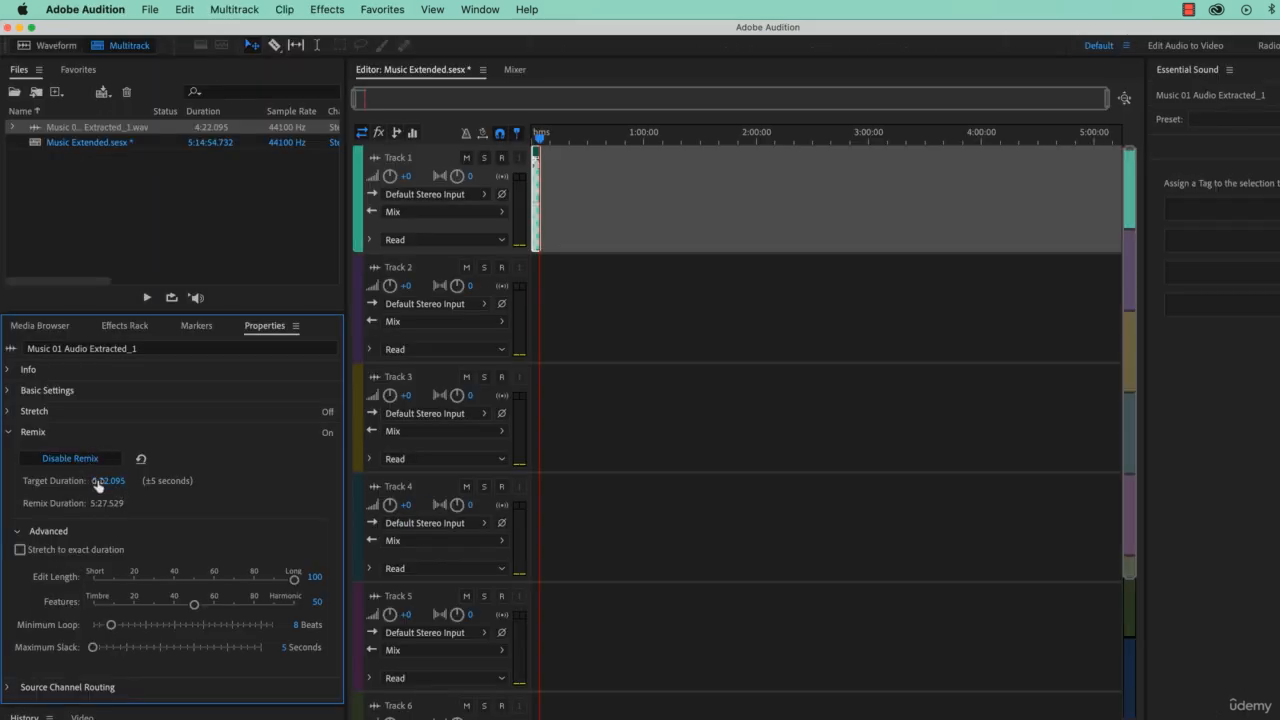
left_click(106, 481)
left_click(112, 481)
key("BackSpace")
type("1")
key("Return")
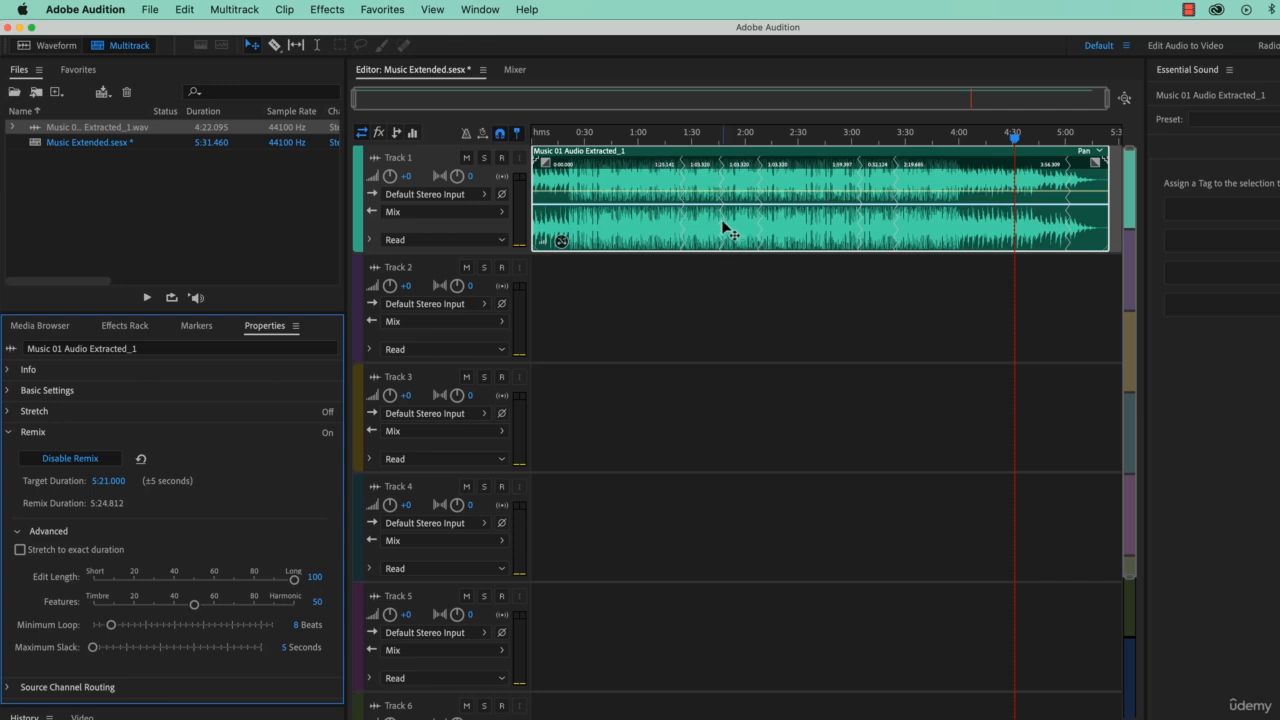
Listen to the remixed clip across the transition between 3:00 and 3:30
left_click(904, 136)
left_click_drag(904, 139, 892, 145)
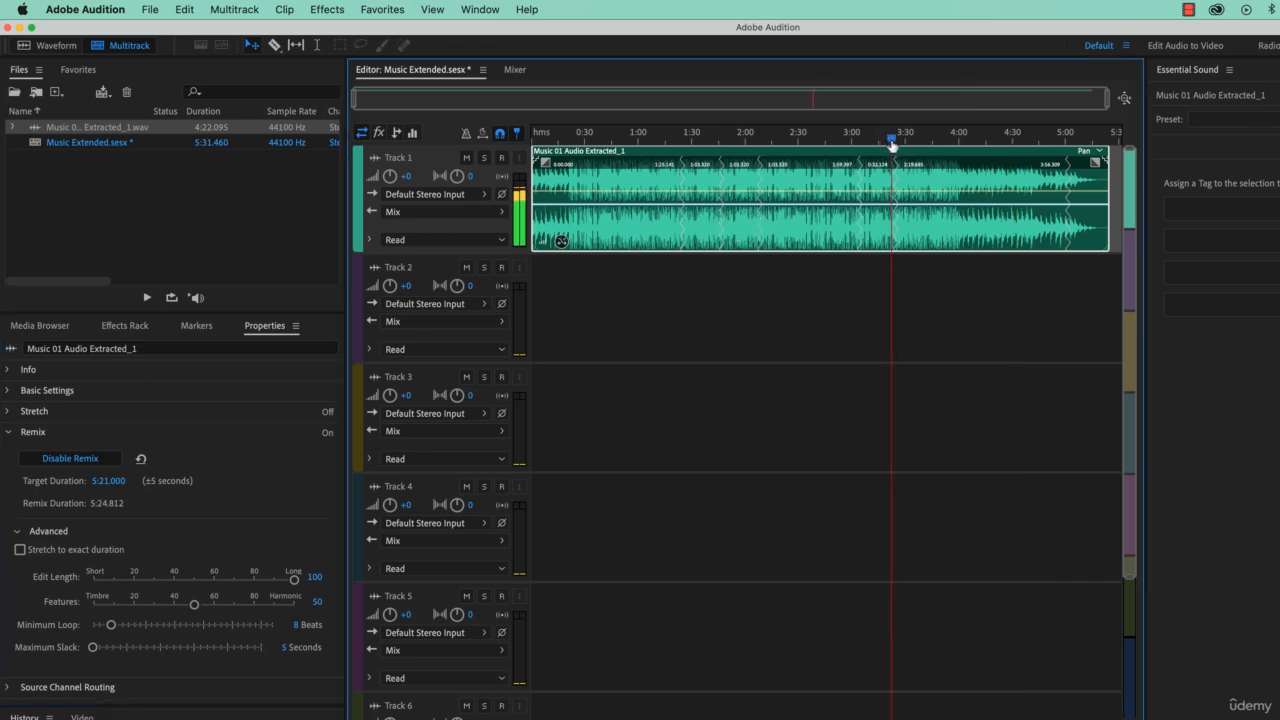
key("space")
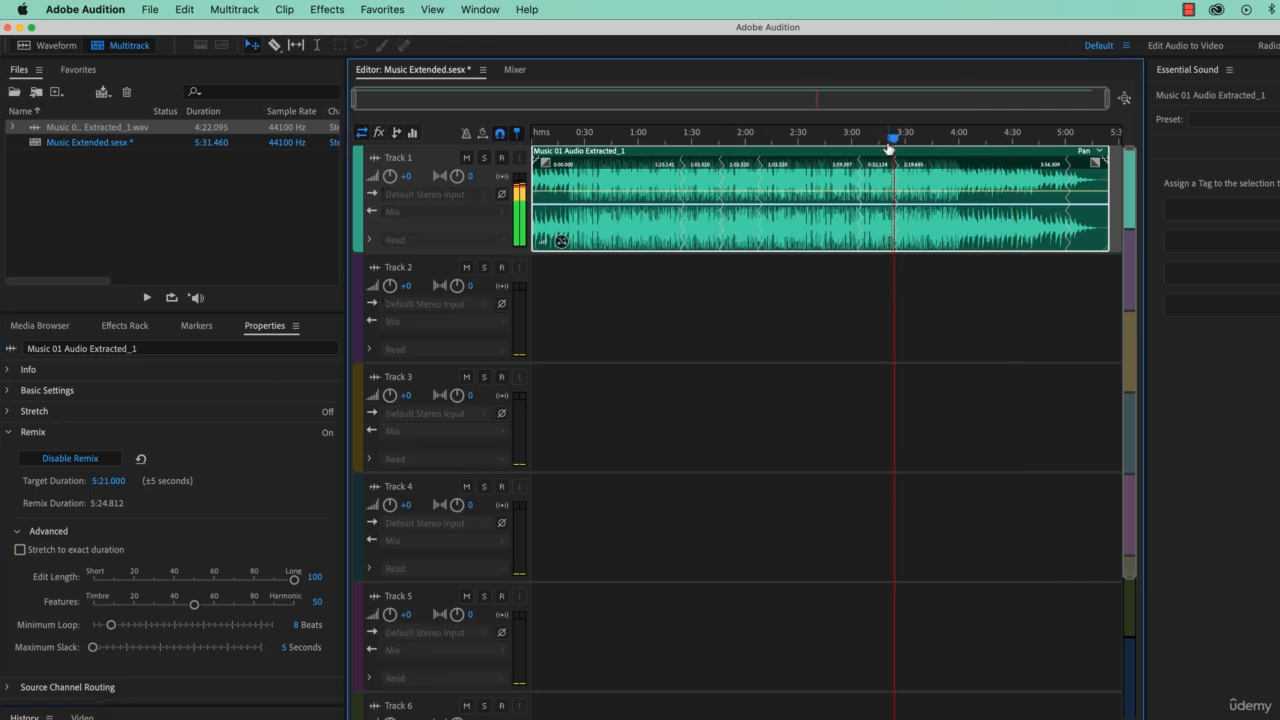
key("space")
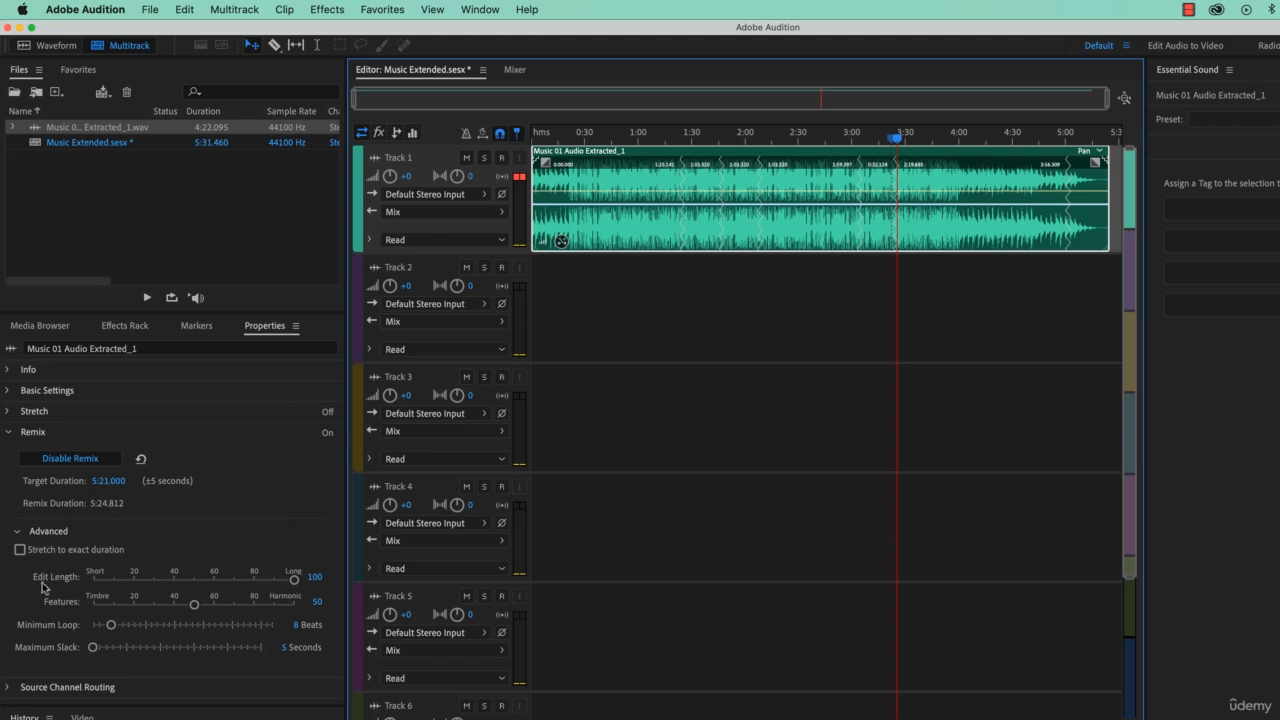
Toggle Stretch to exact duration in the advanced Remix settings to compare the results, leaving it enabled
left_click(17, 531)
left_click(17, 531)
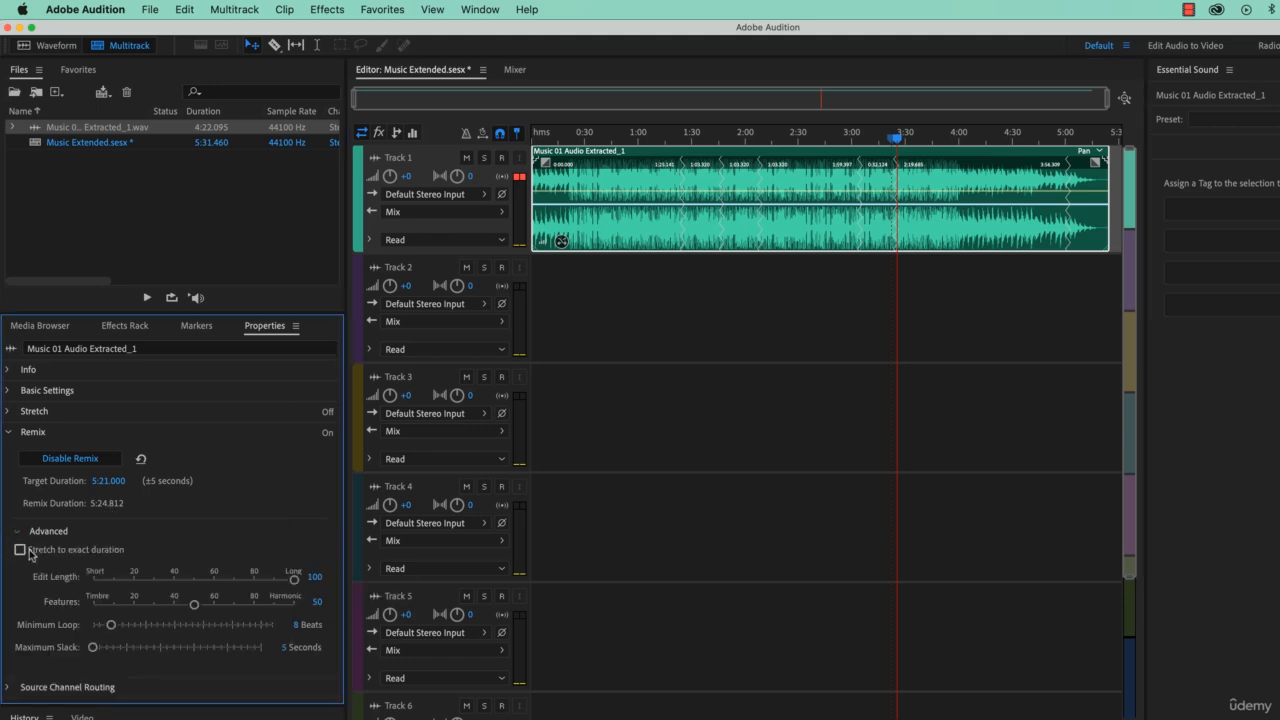
left_click(42, 554)
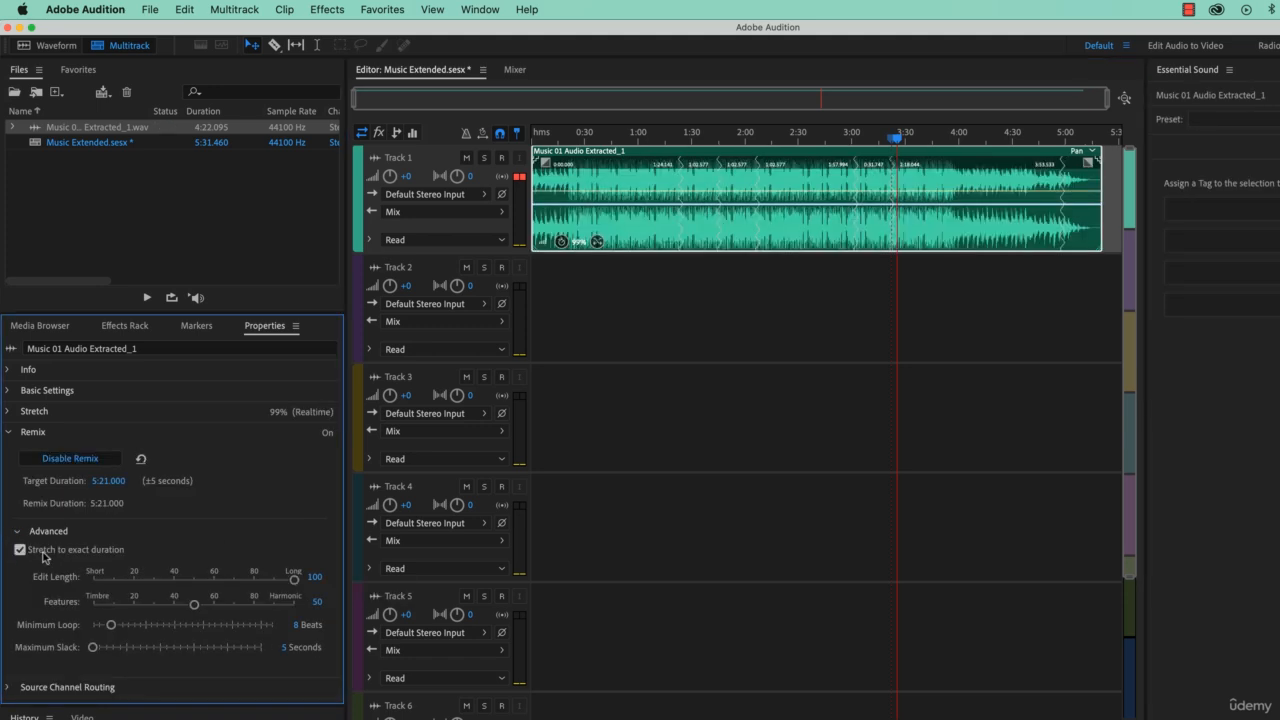
left_click(44, 556)
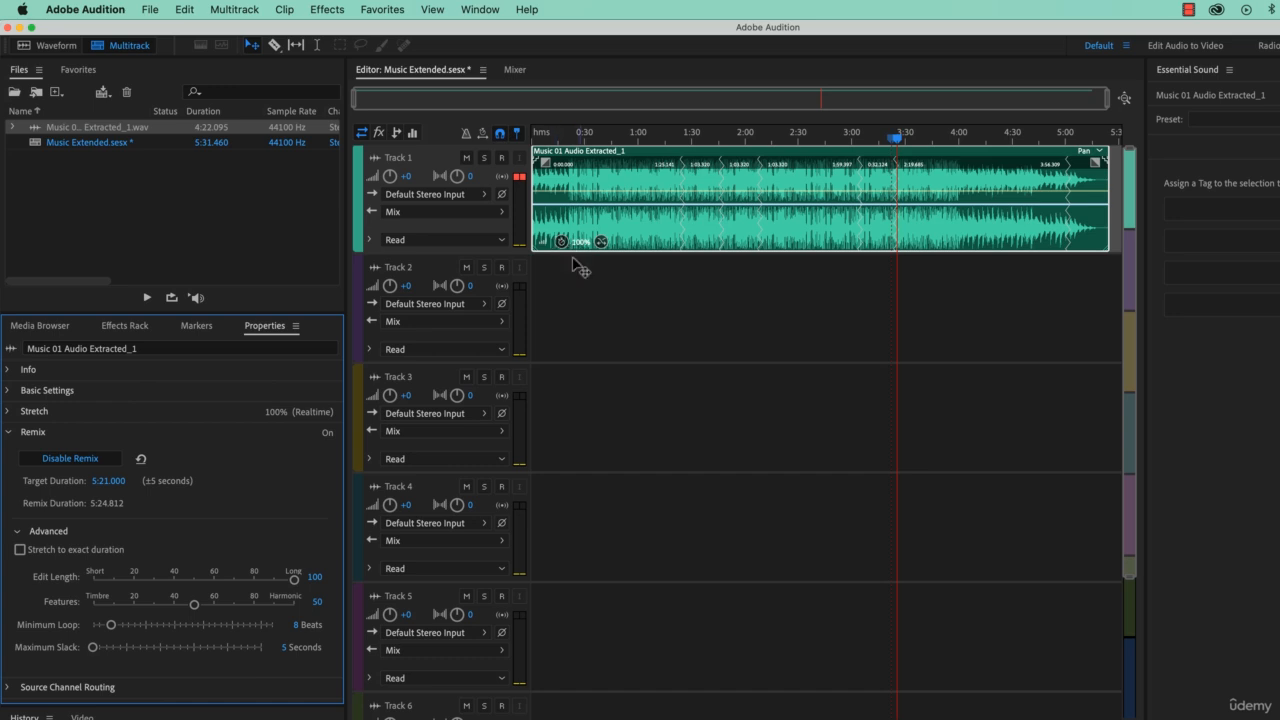
left_click(62, 554)
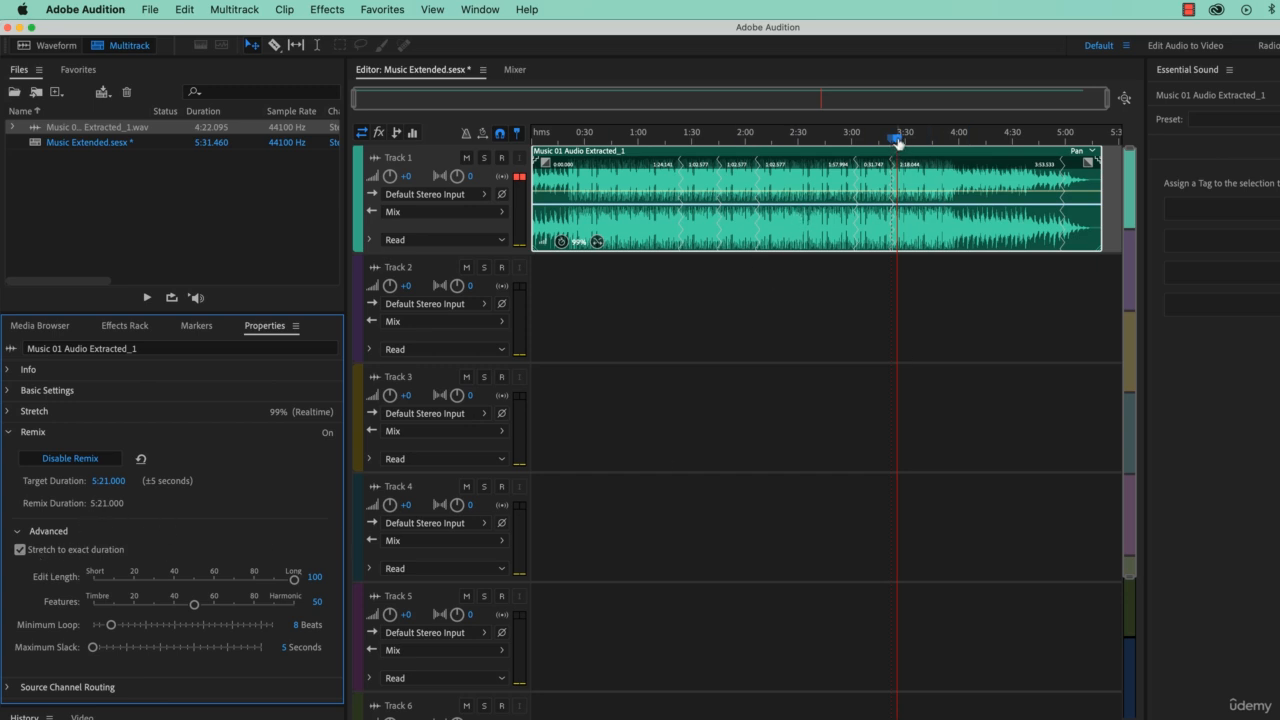
Listen to the stretched clip across the transition near 3:00 and turn off Stretch to exact duration
left_click_drag(897, 140, 851, 140)
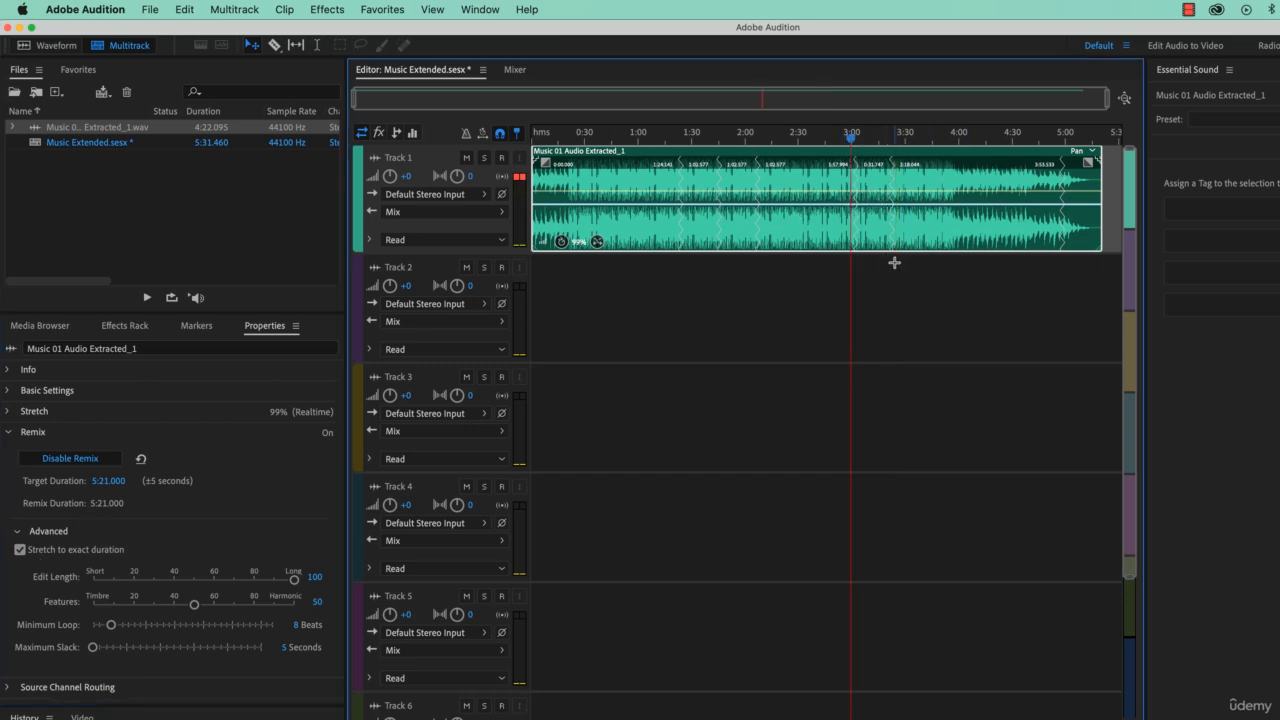
key("space")
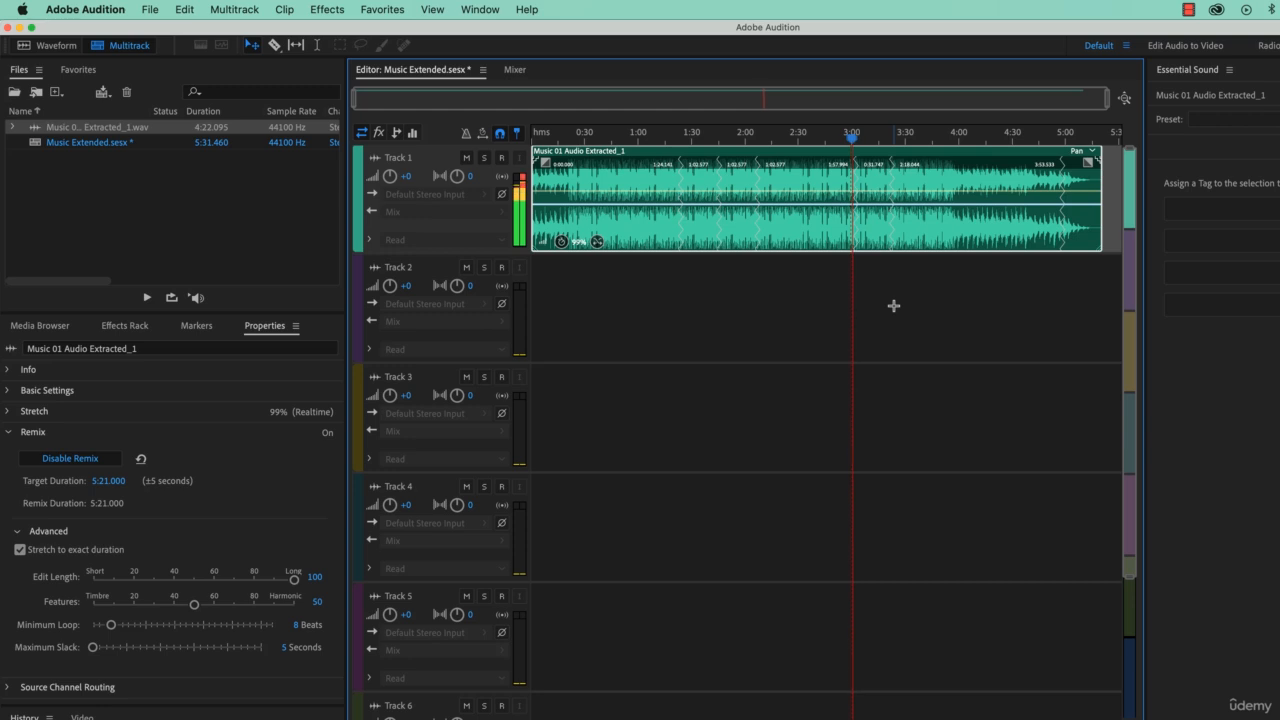
key("space")
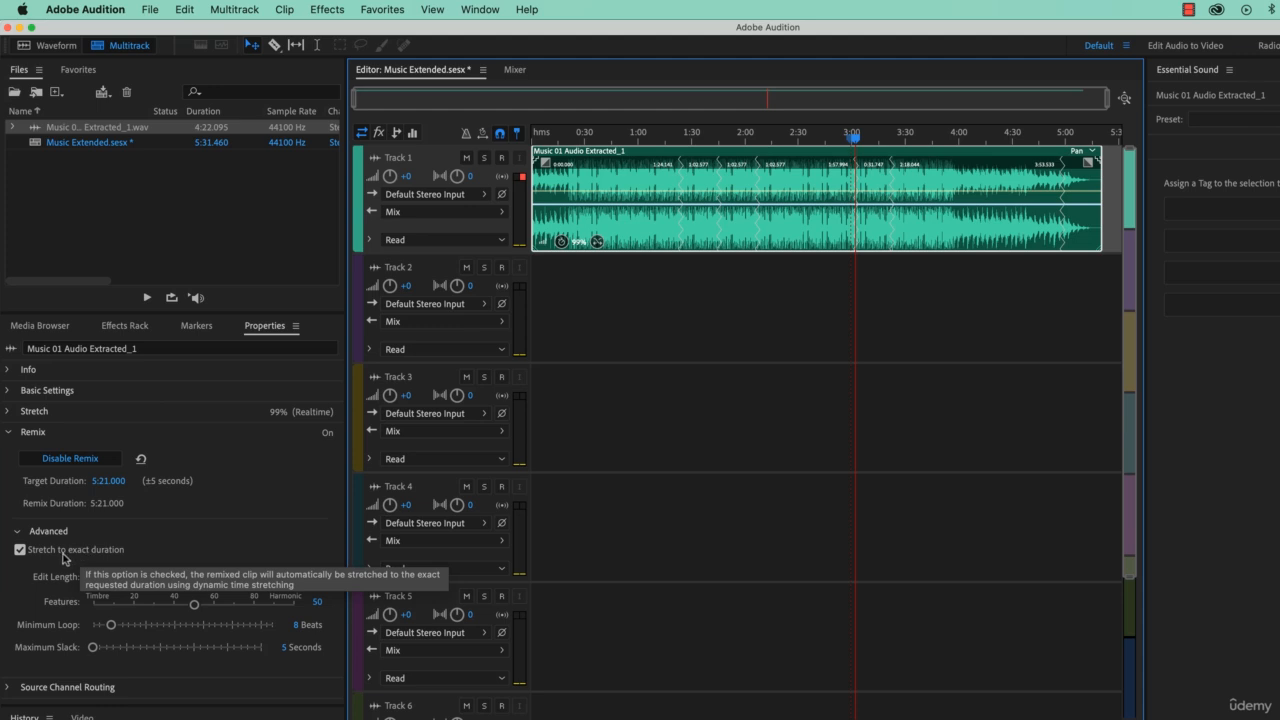
left_click(83, 555)
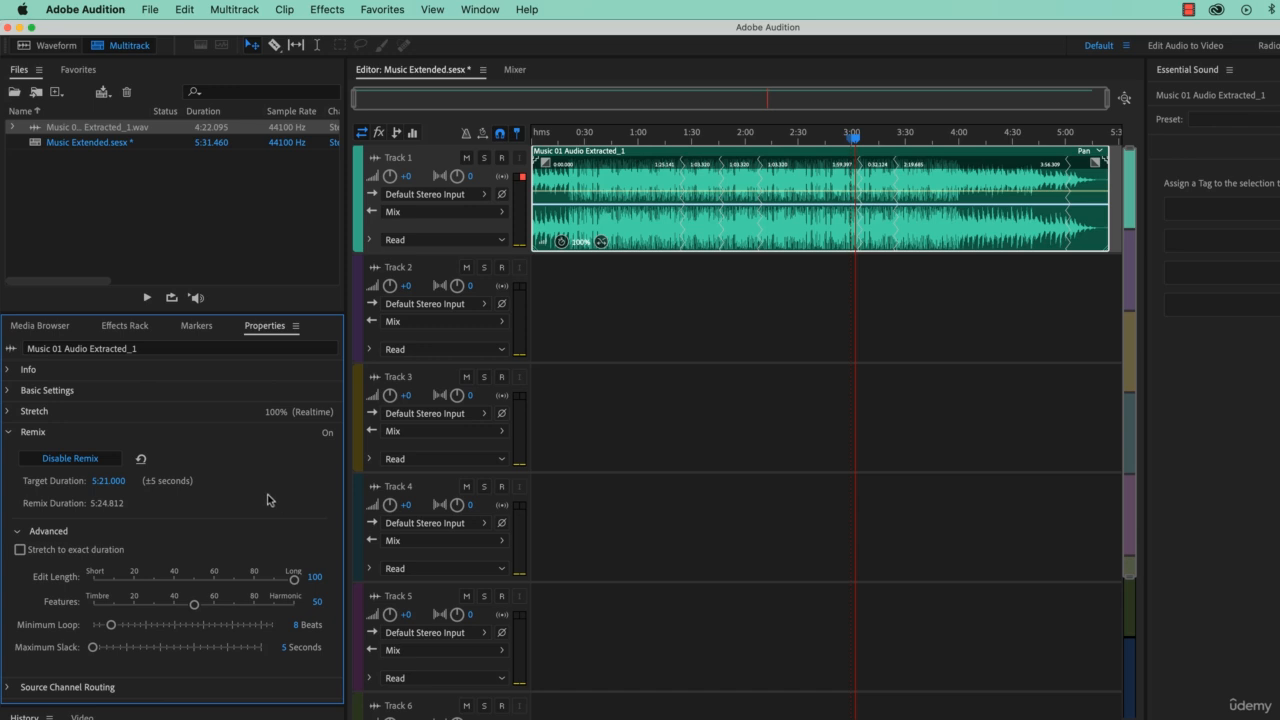
Export a multitrack mixdown of the entire session as Music Extended_mixdown.wav in Wave PCM format to the Desktop's Music Extended folder
left_click(152, 9)
mouse_move(243, 334)
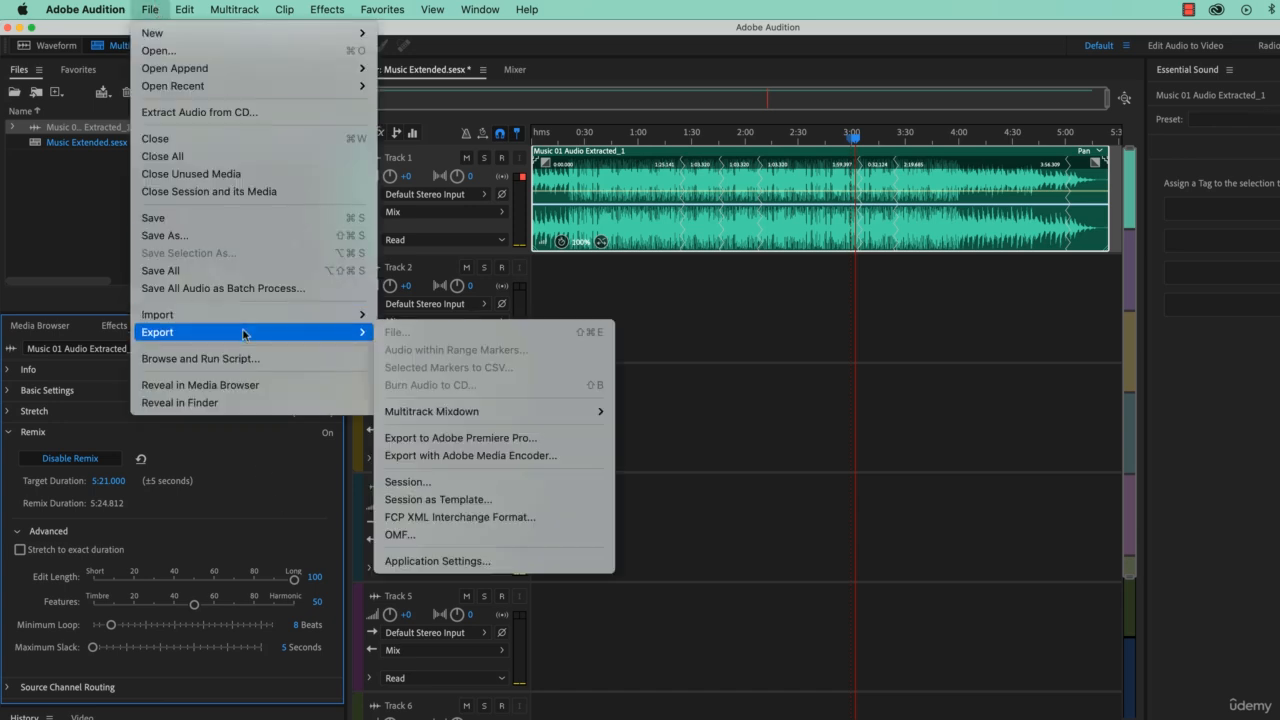
mouse_move(476, 412)
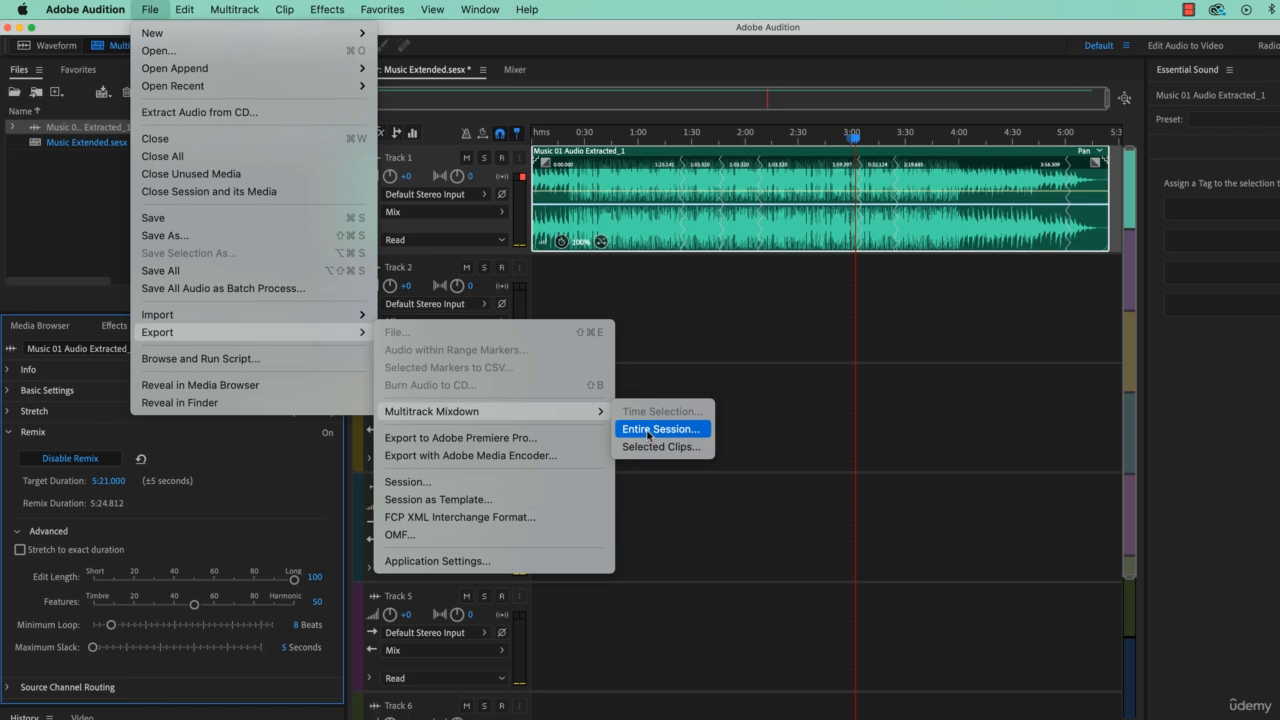
left_click(683, 430)
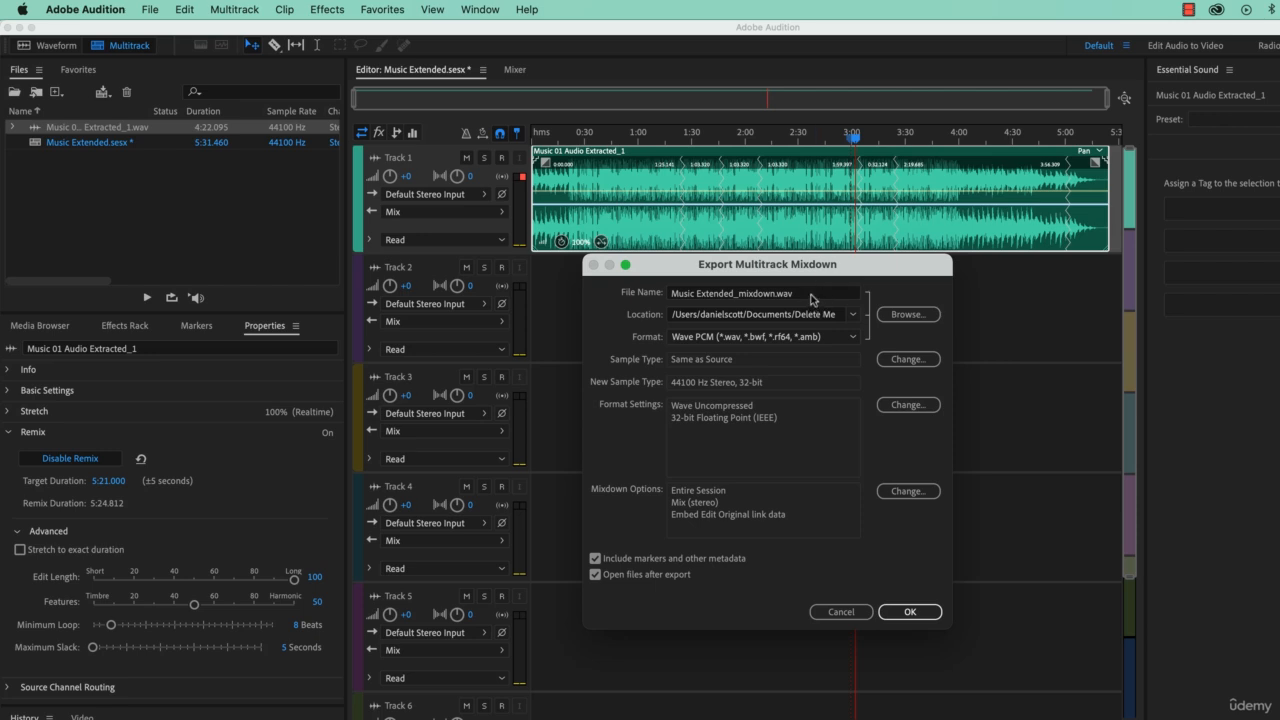
left_click(907, 314)
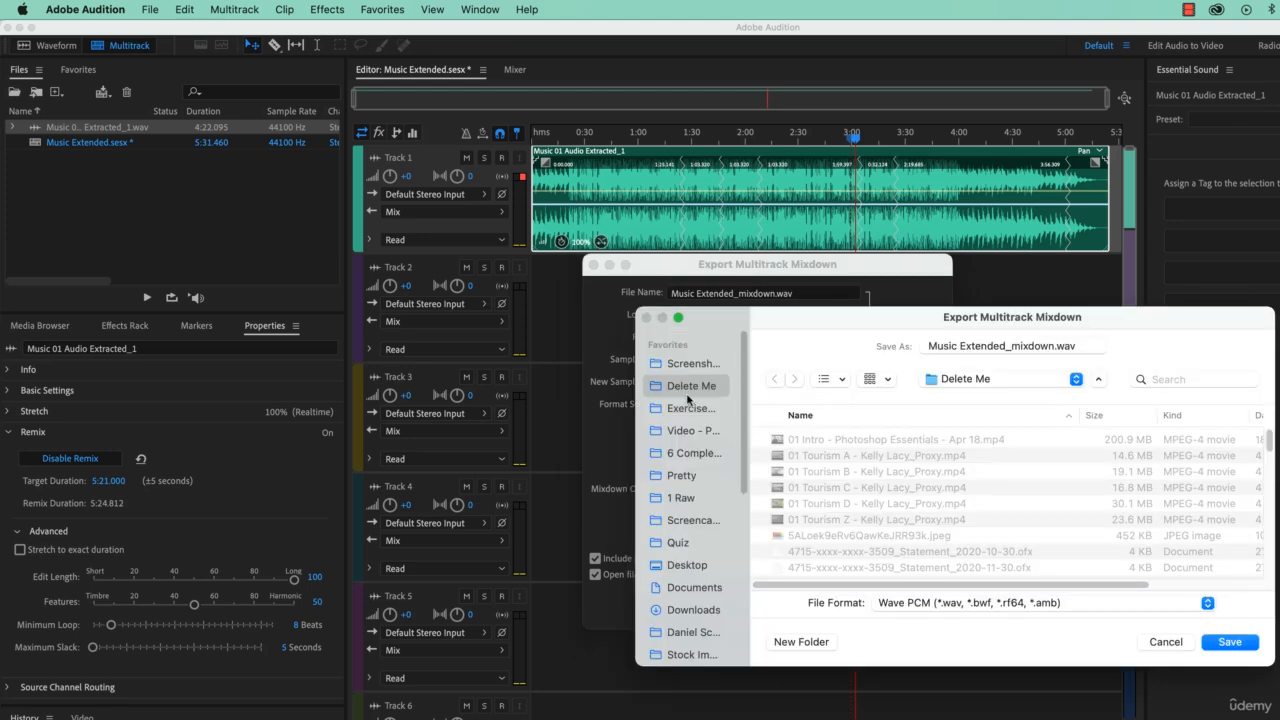
left_click(700, 565)
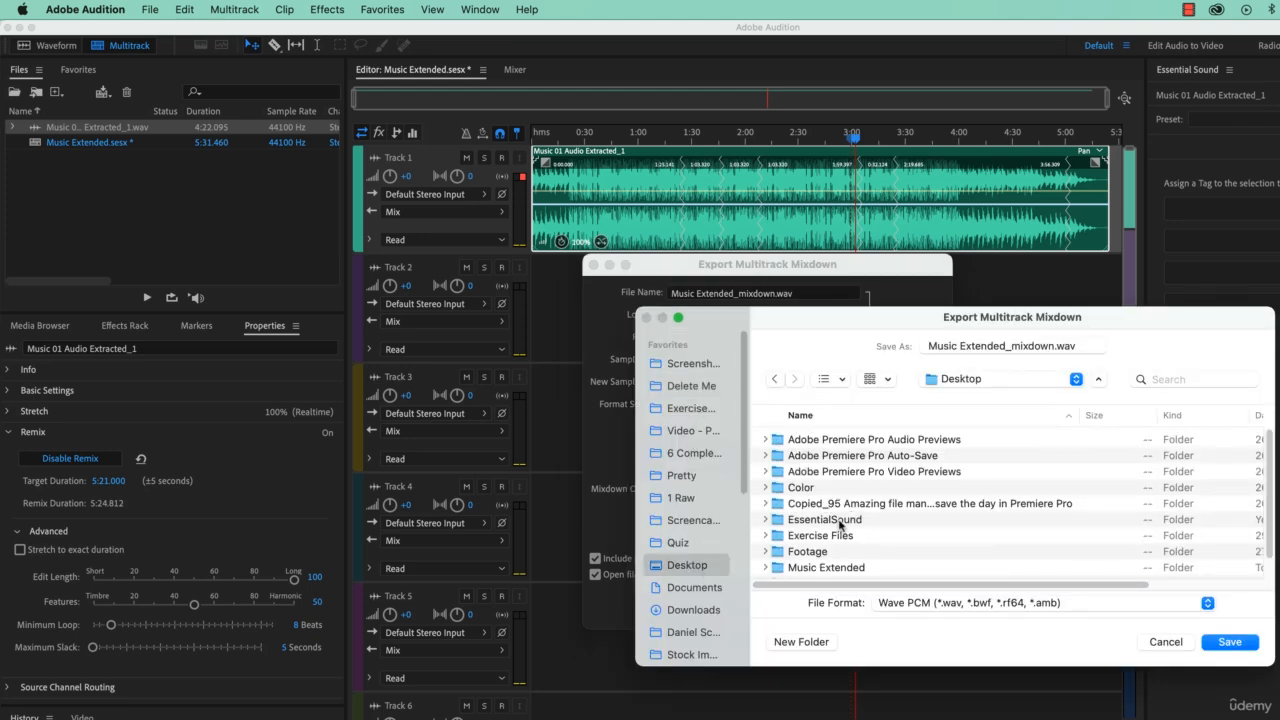
scroll(840, 524, "down", 2)
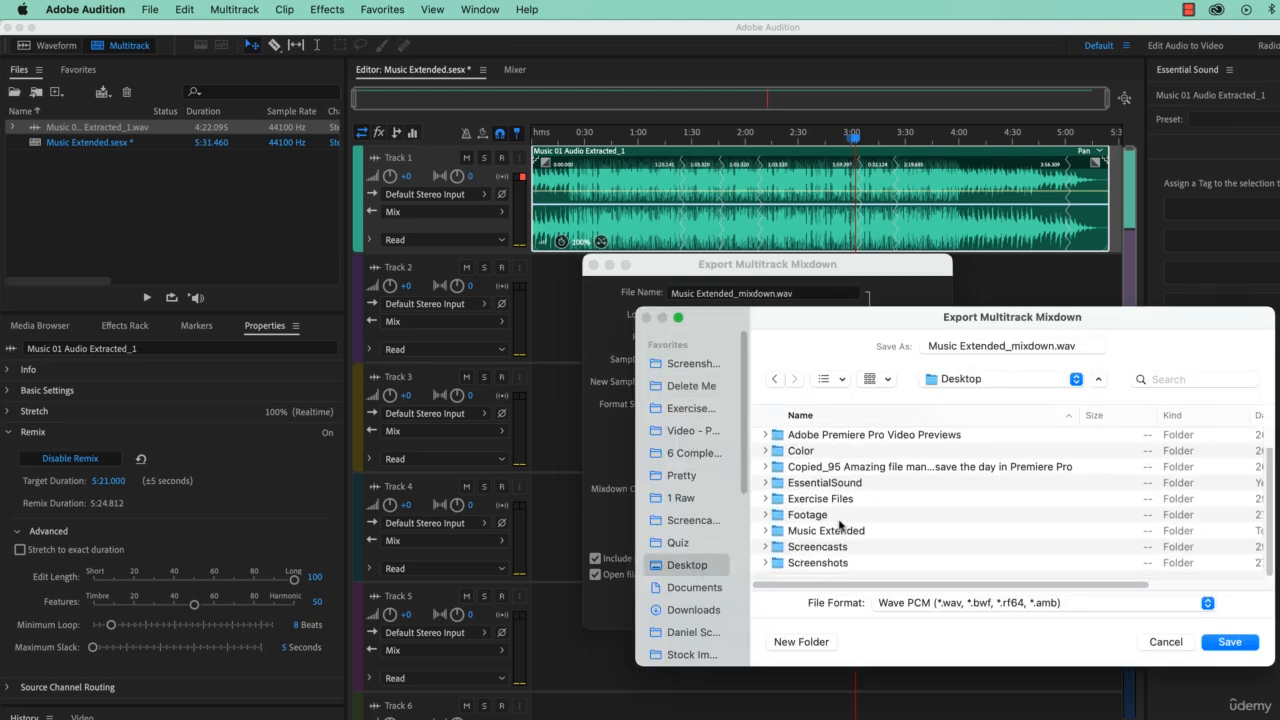
double_click(806, 532)
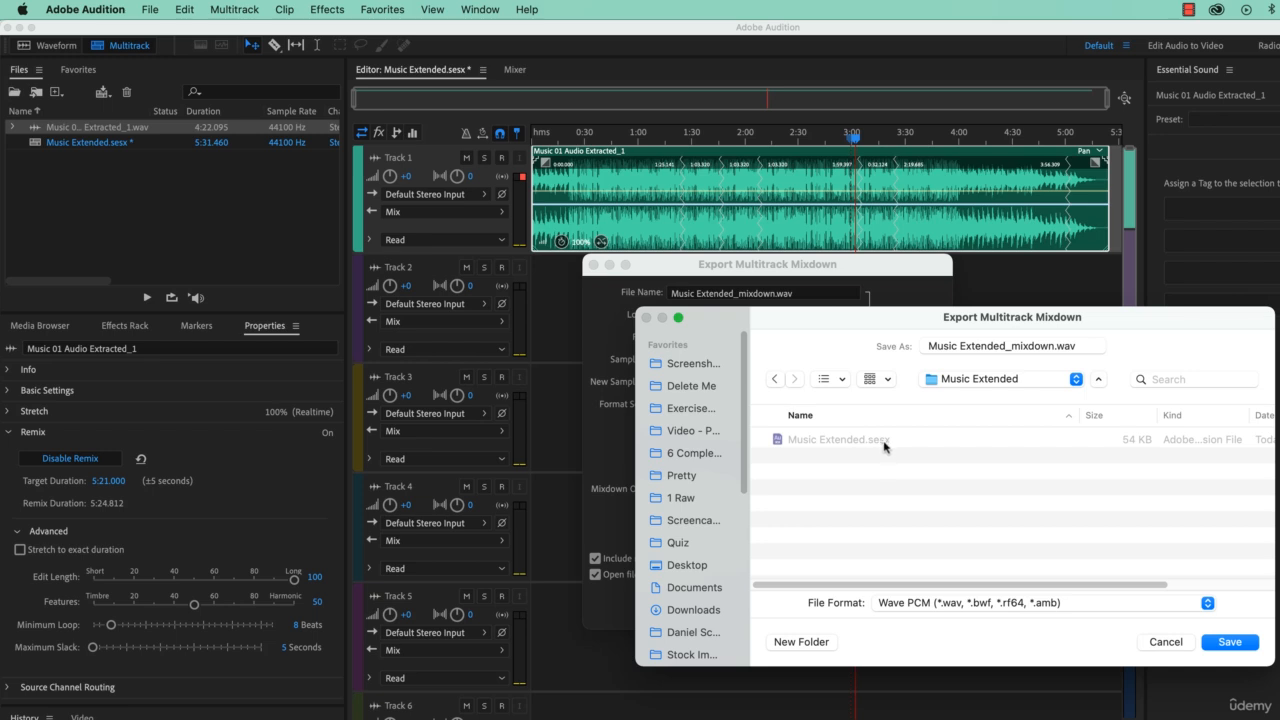
left_click(1233, 646)
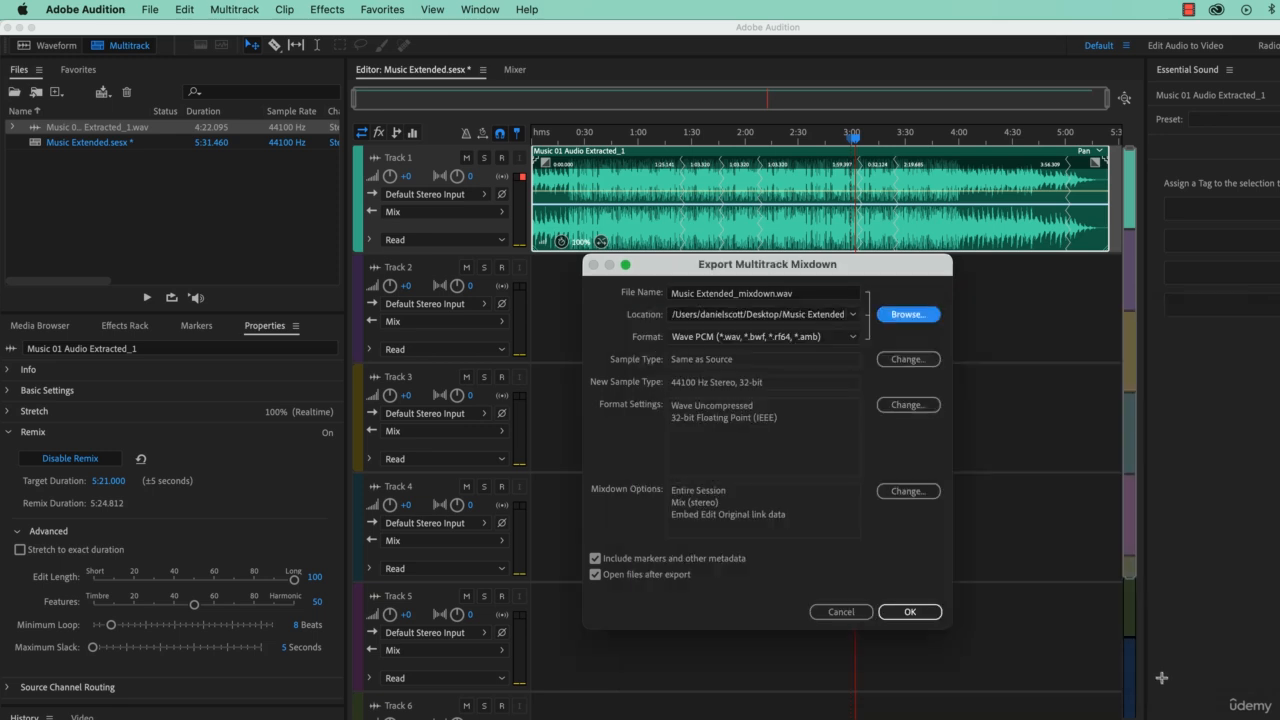
left_click(912, 611)
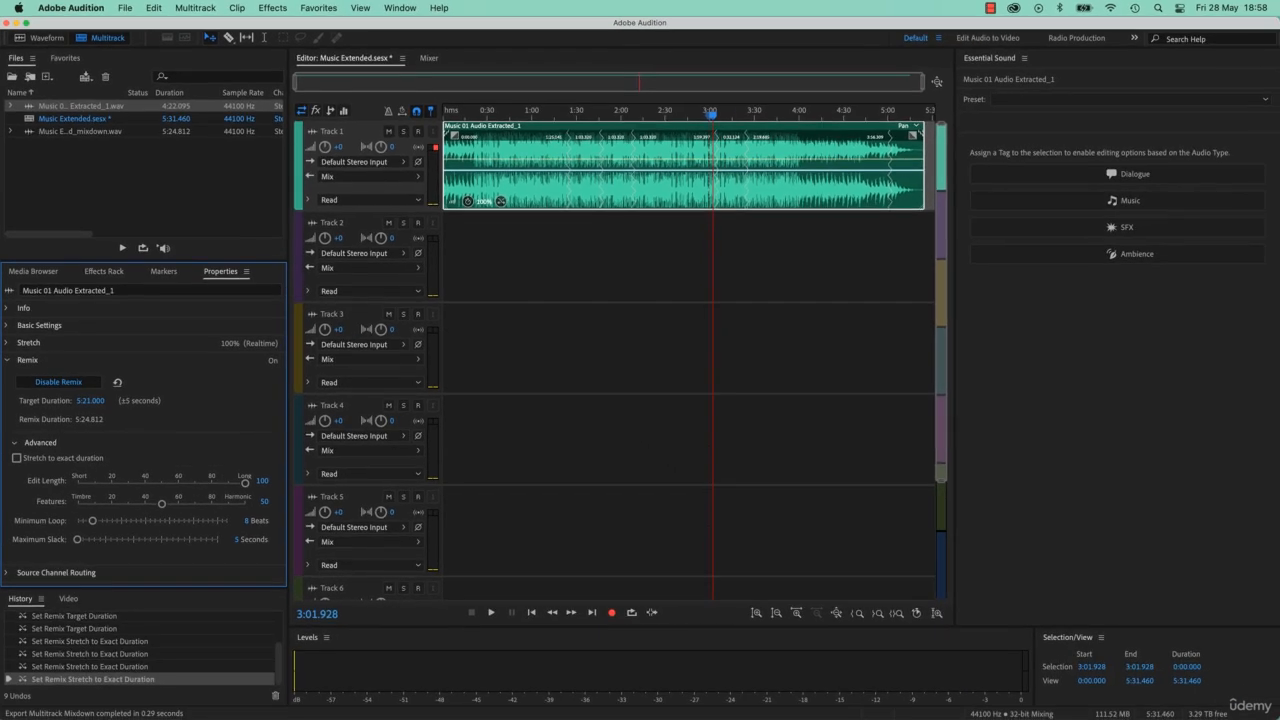
Import Music Extended_mixdown.wav from the Desktop's Music Extended folder in Finder into the open Premiere Pro project
key("super+Tab")
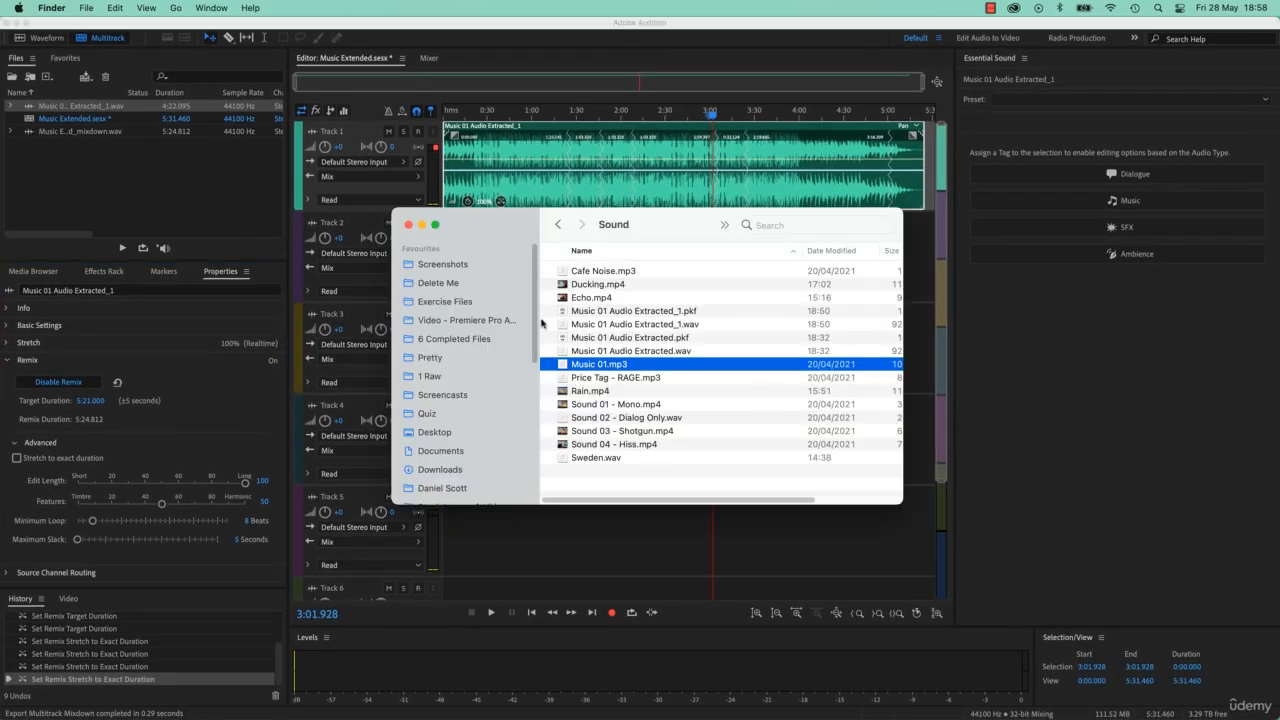
left_click(465, 434)
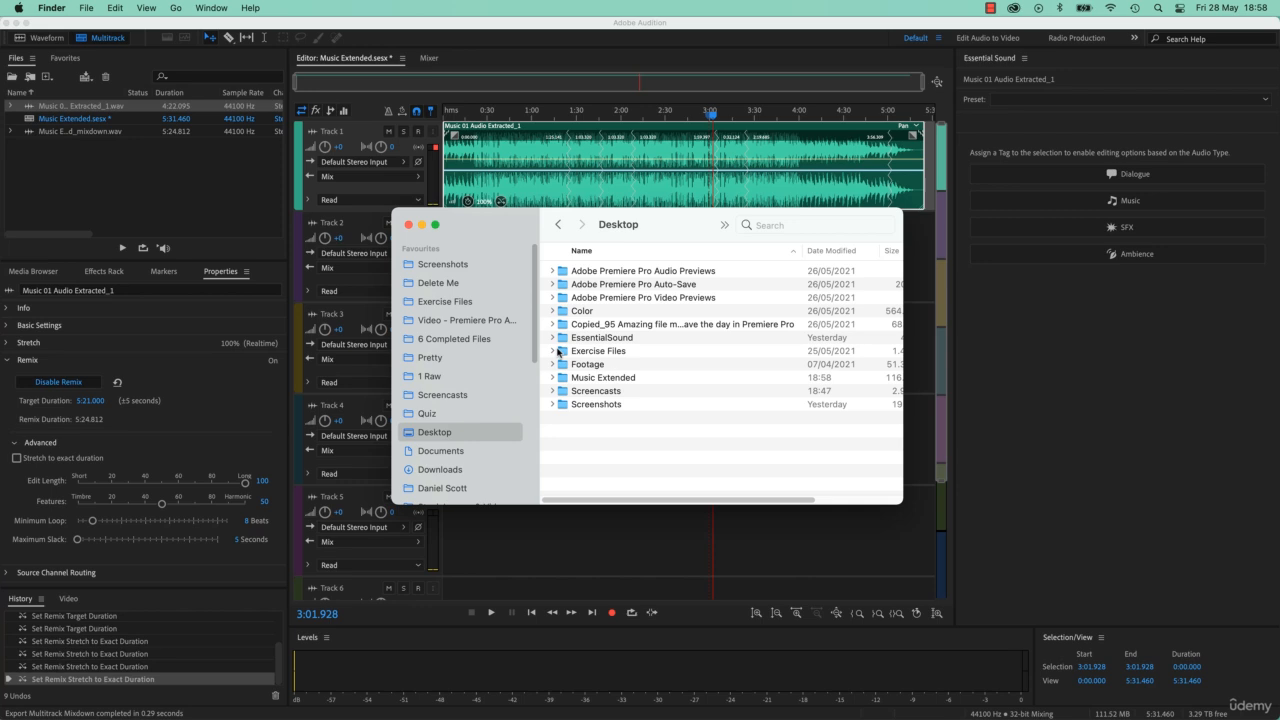
double_click(600, 380)
left_click(676, 289)
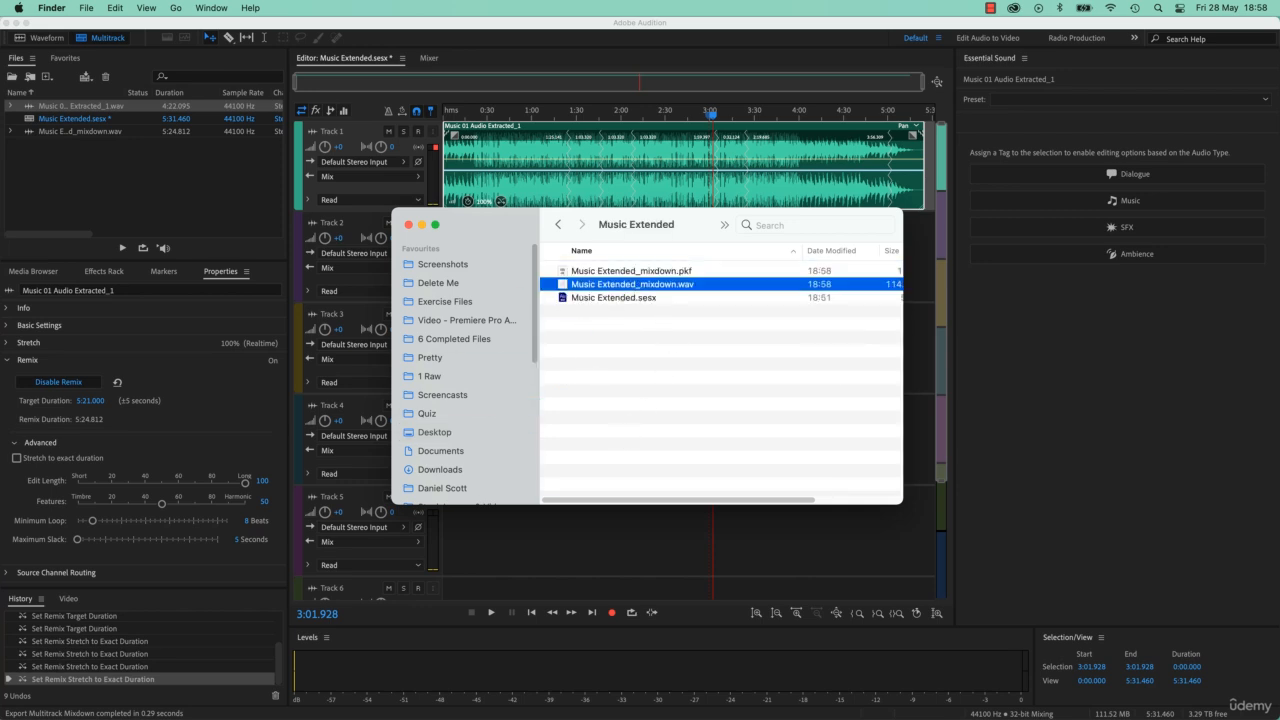
key("super+Tab")
left_click_drag(660, 285, 200, 388)
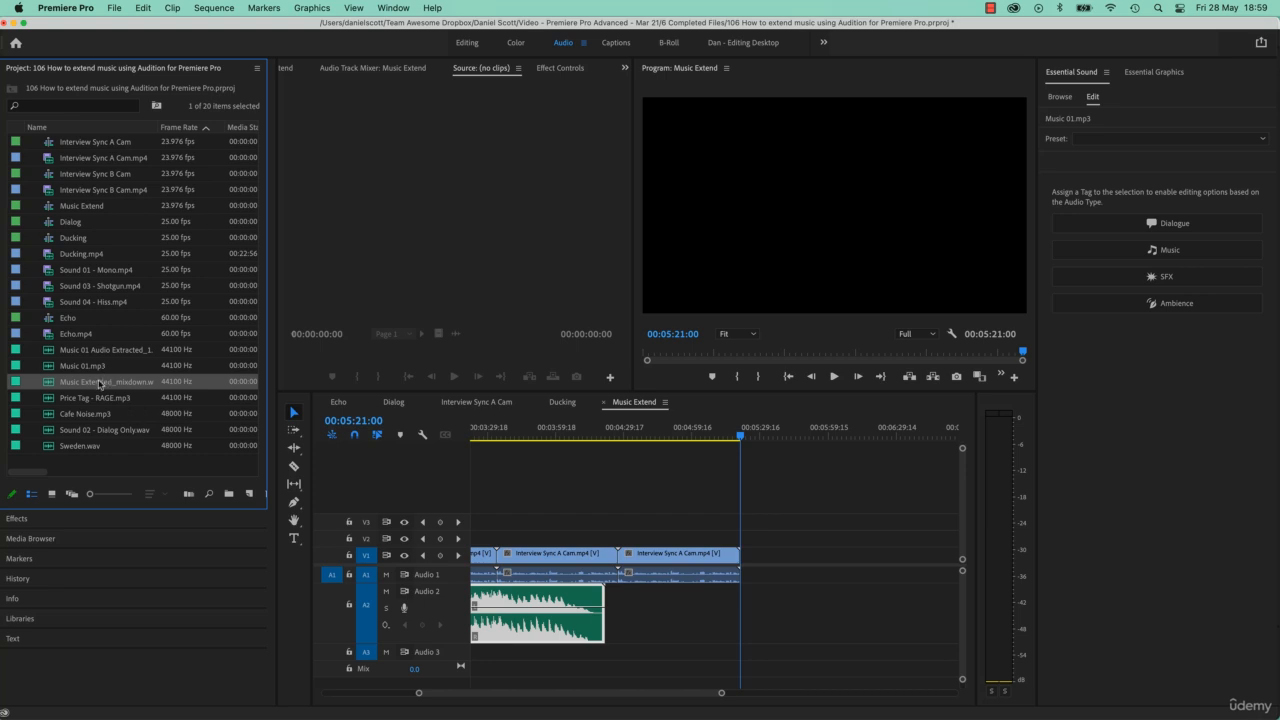
Delete the Music 01 Audio Extracted_1 clip from the project, including its use in the Music Extend sequence
left_click(120, 352)
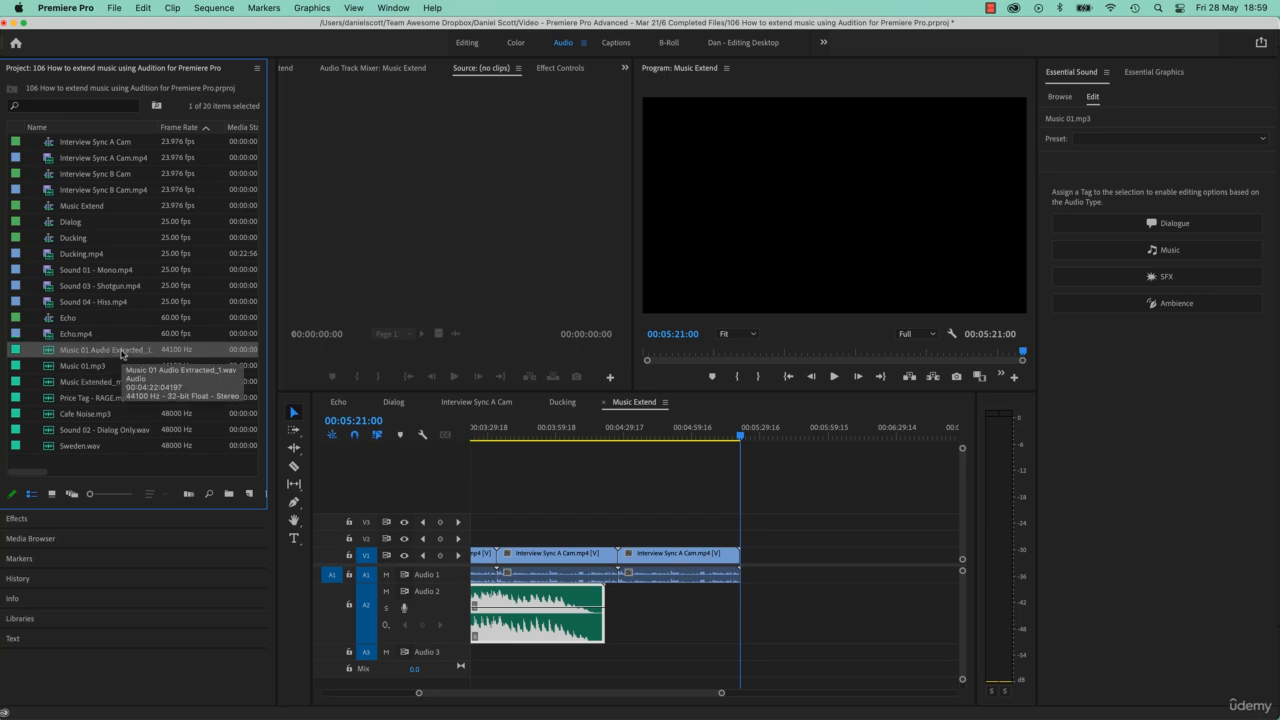
key("BackSpace")
left_click(765, 395)
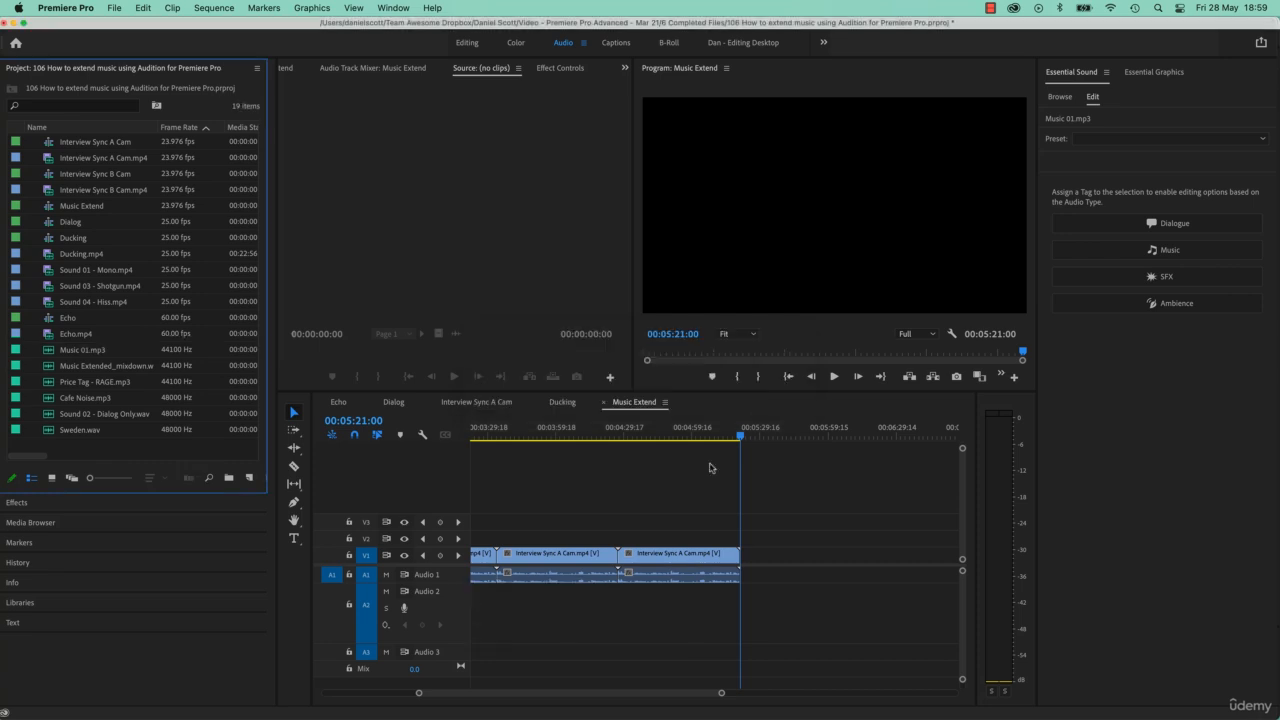
Place Music Extended_mixdown.wav on the Audio 2 track at the start of the Music Extend sequence
key("backslash")
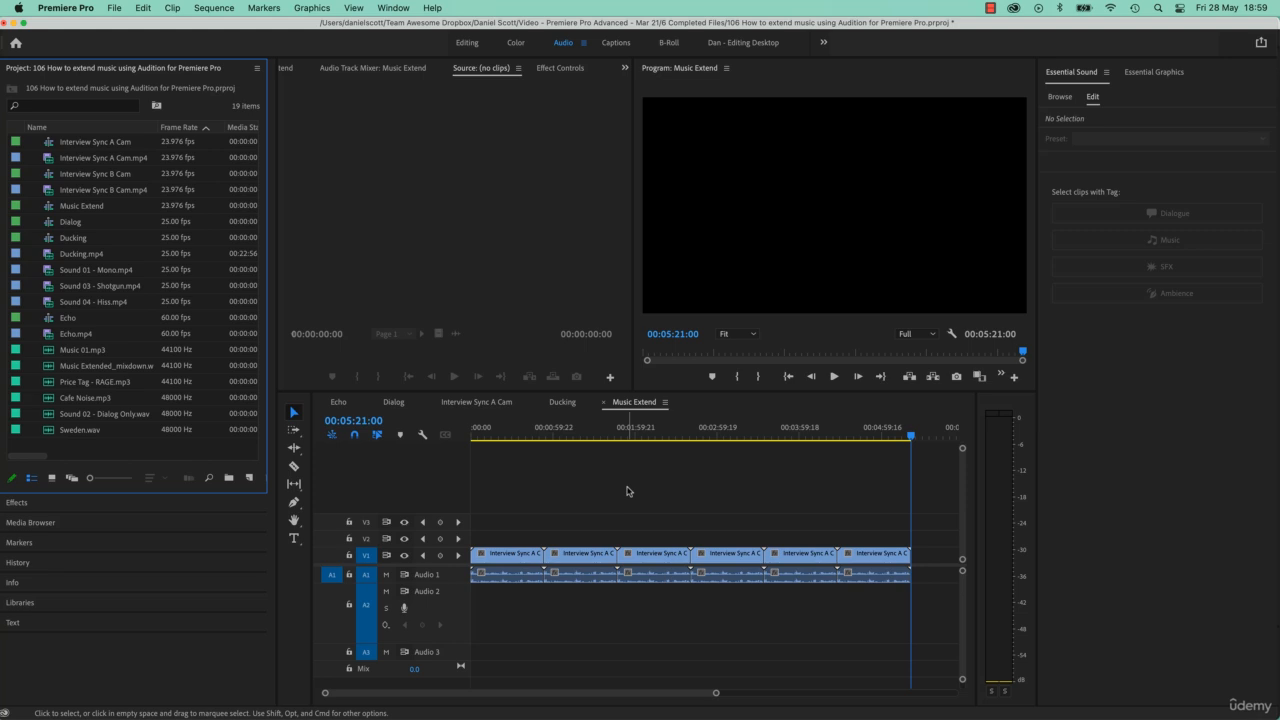
left_click(104, 368)
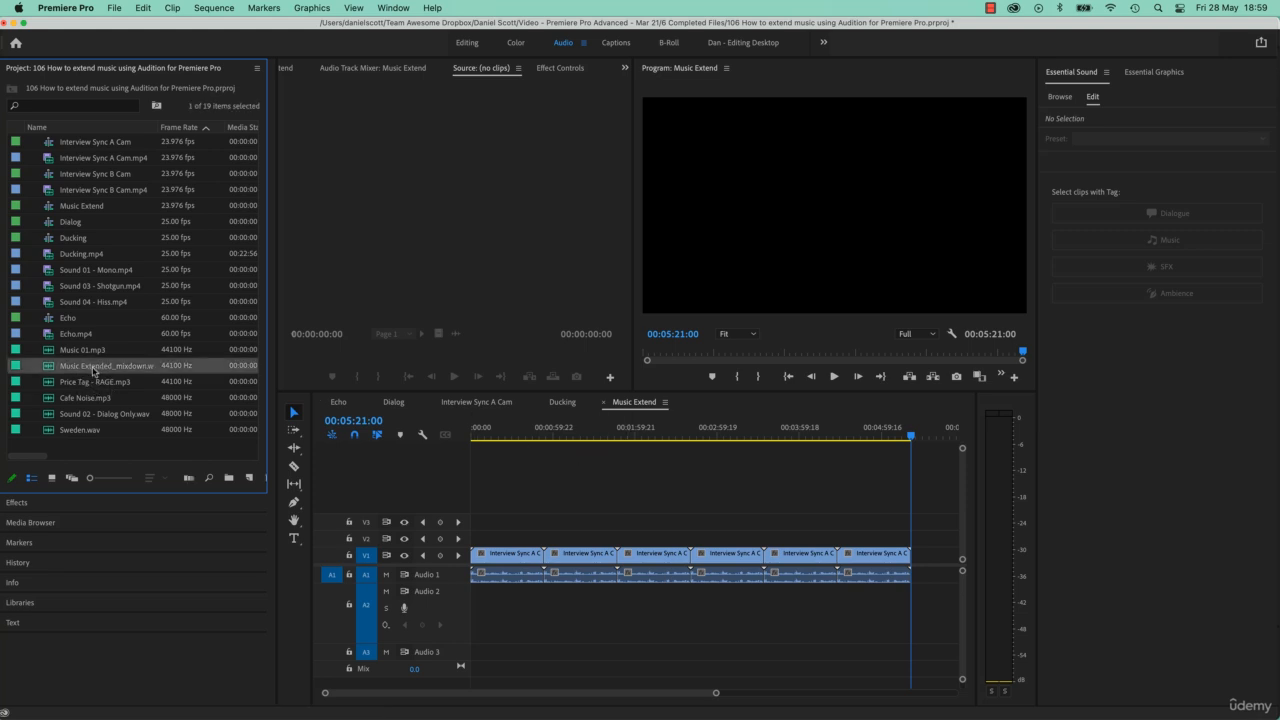
left_click_drag(94, 370, 838, 623)
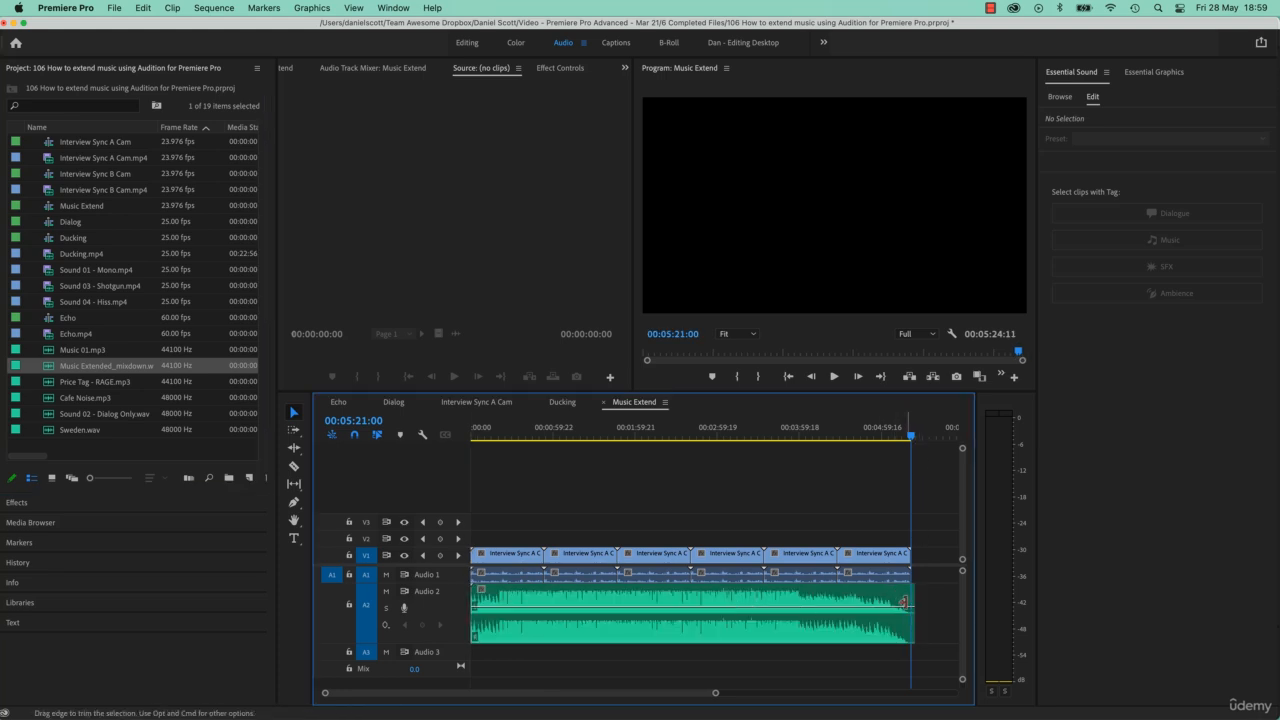
Play the end of the Music Extend sequence from 00:05:13:05 to check how the music finishes
left_click_drag(911, 436, 900, 439)
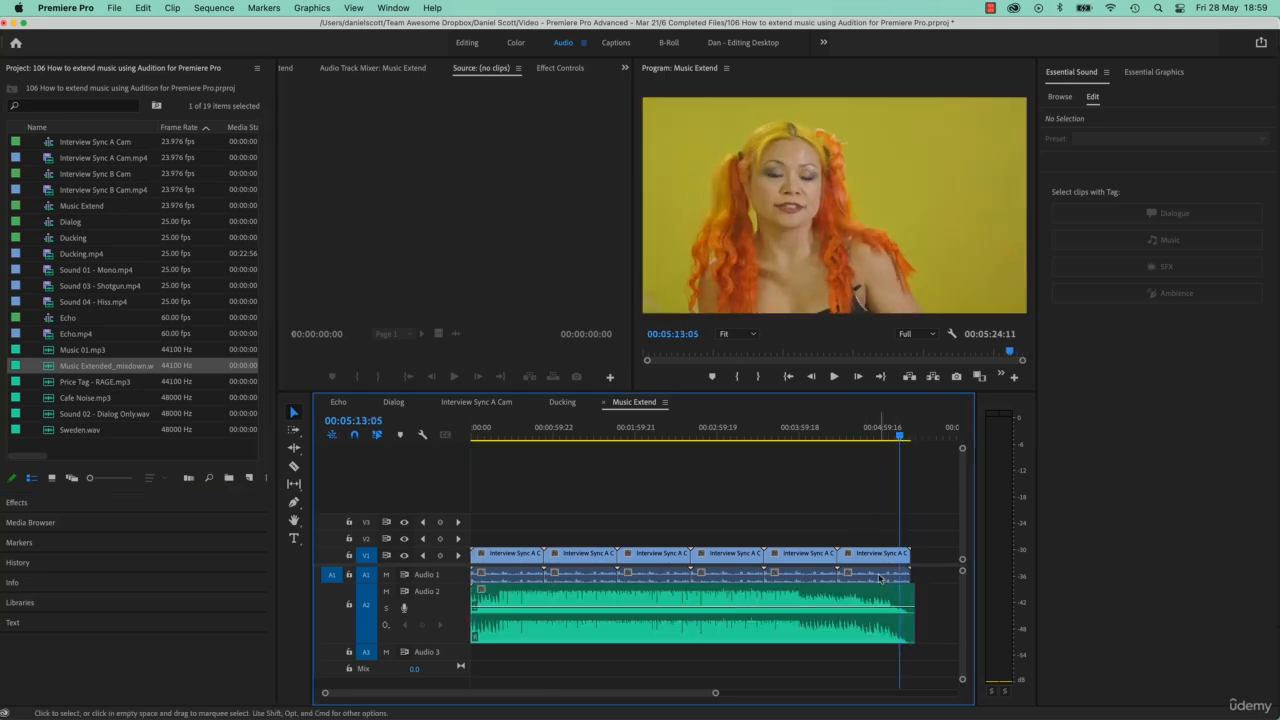
key("space")
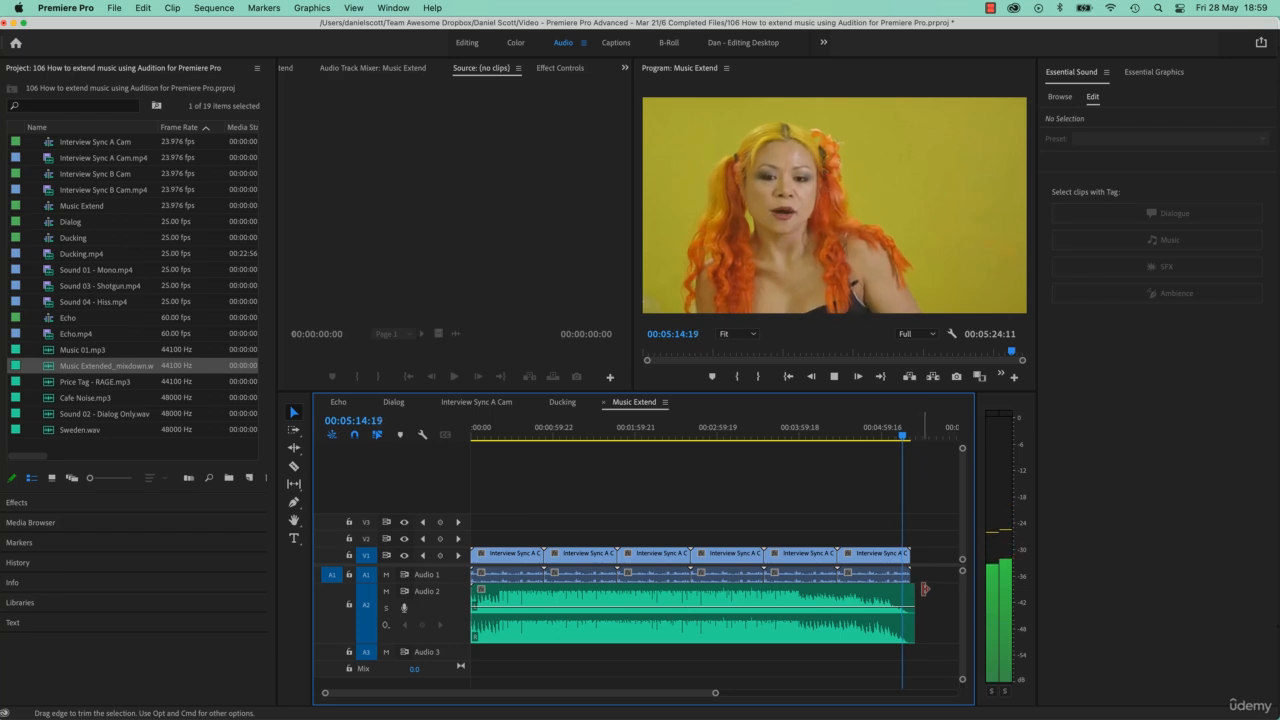
key("space")
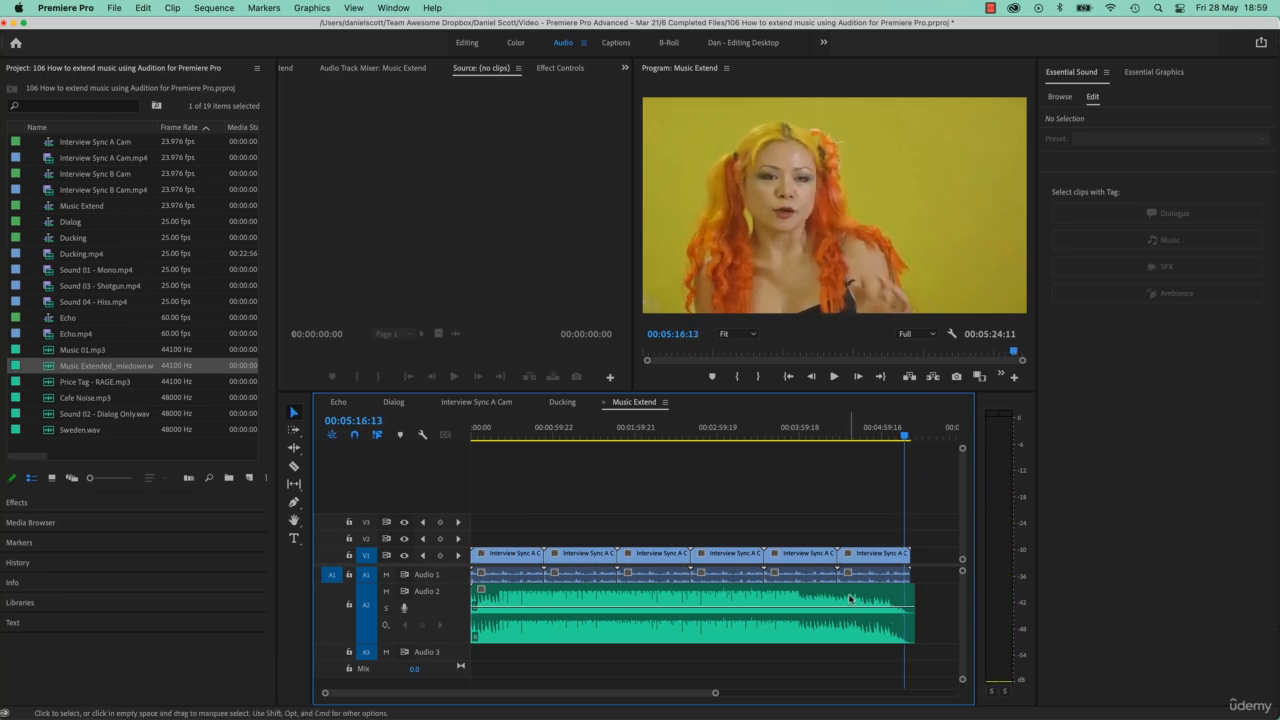
Tag the mixdown clip on Audio 2 as Music and auto-match its loudness
left_click(849, 598)
left_click(1142, 290)
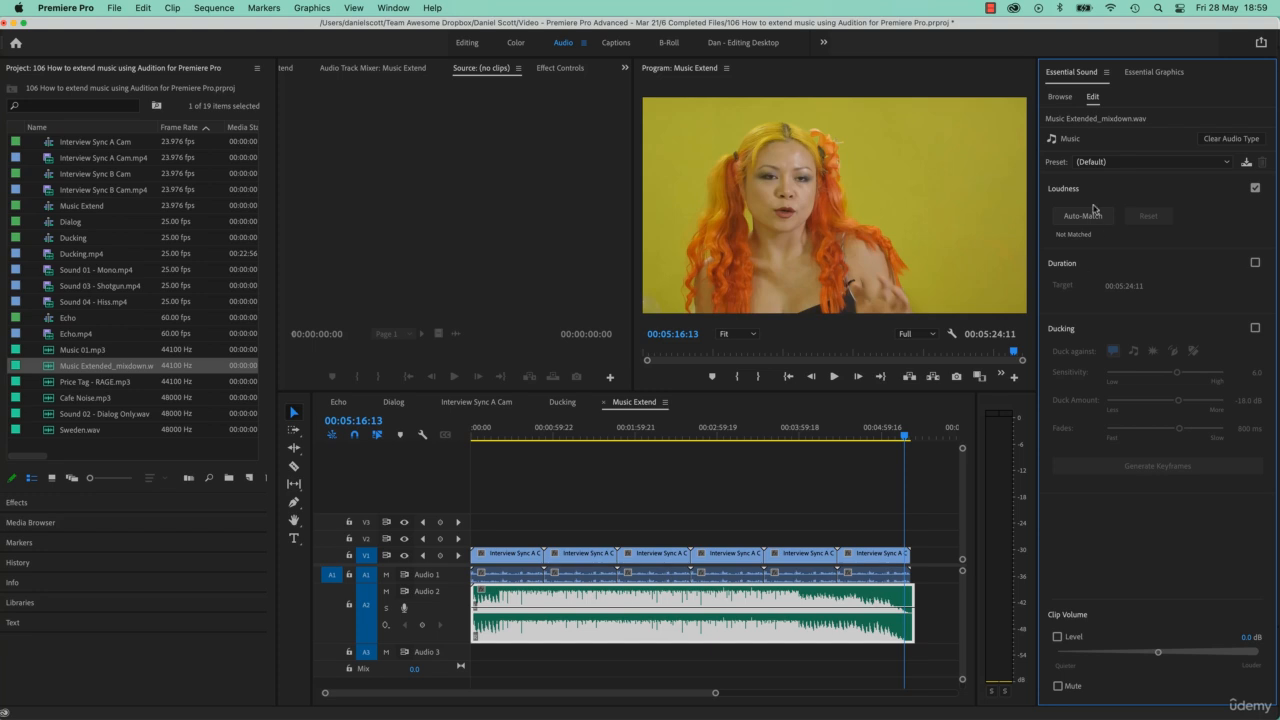
left_click(1088, 214)
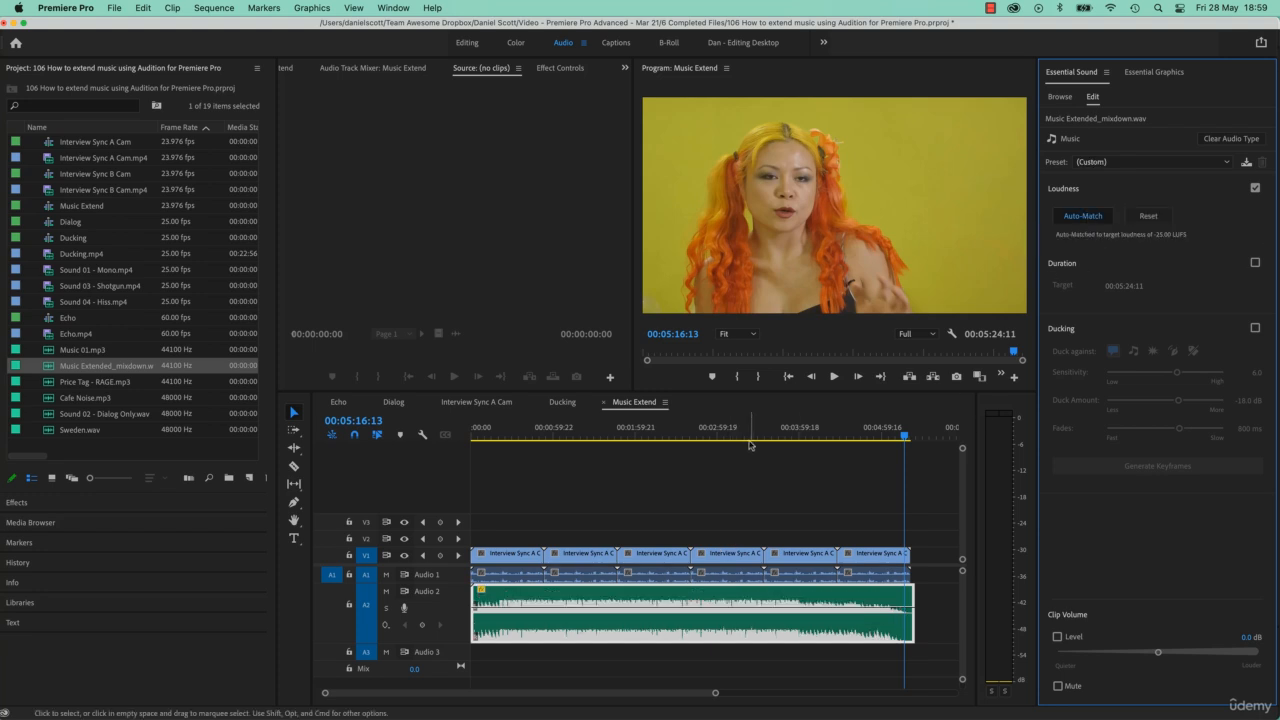
Listen to the loudness-matched music around 2:30 and select all the Interview Sync A Cam clips in the timeline
left_click(670, 432)
key("space")
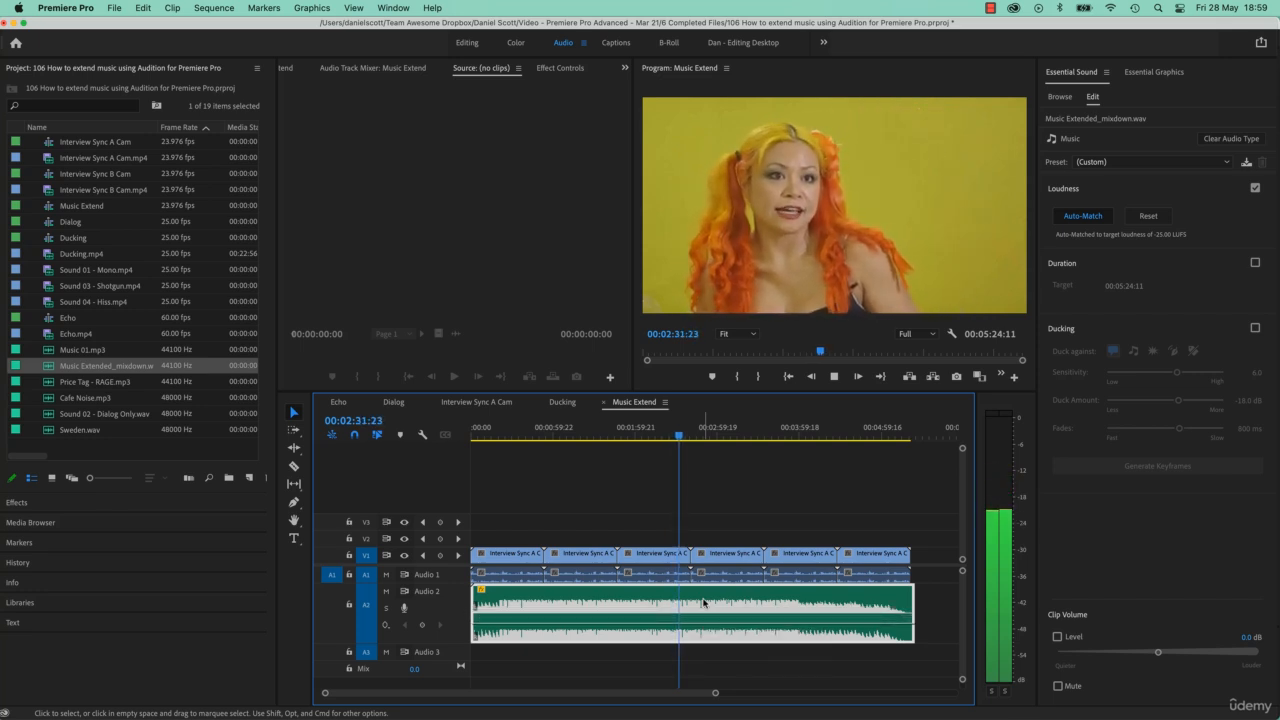
key("space")
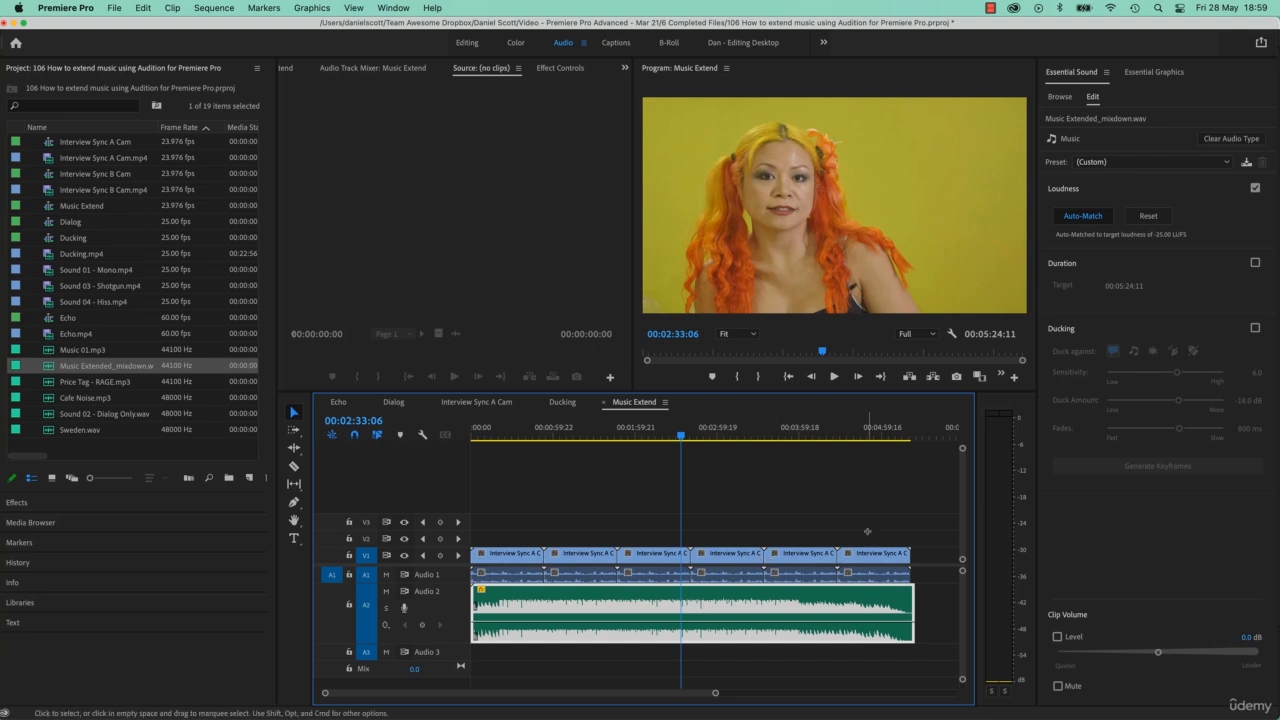
left_click_drag(868, 531, 511, 573)
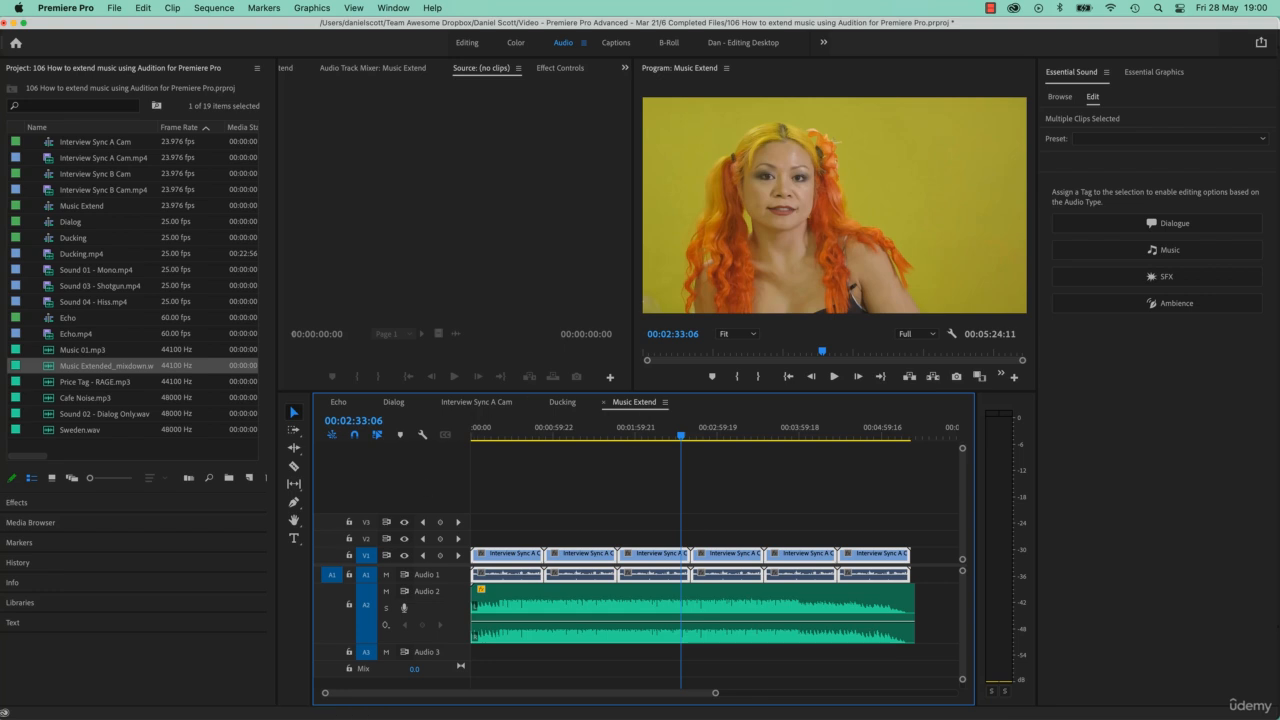
Switch to Adobe Audition and reset the Default workspace to its saved layout
key("super+Tab")
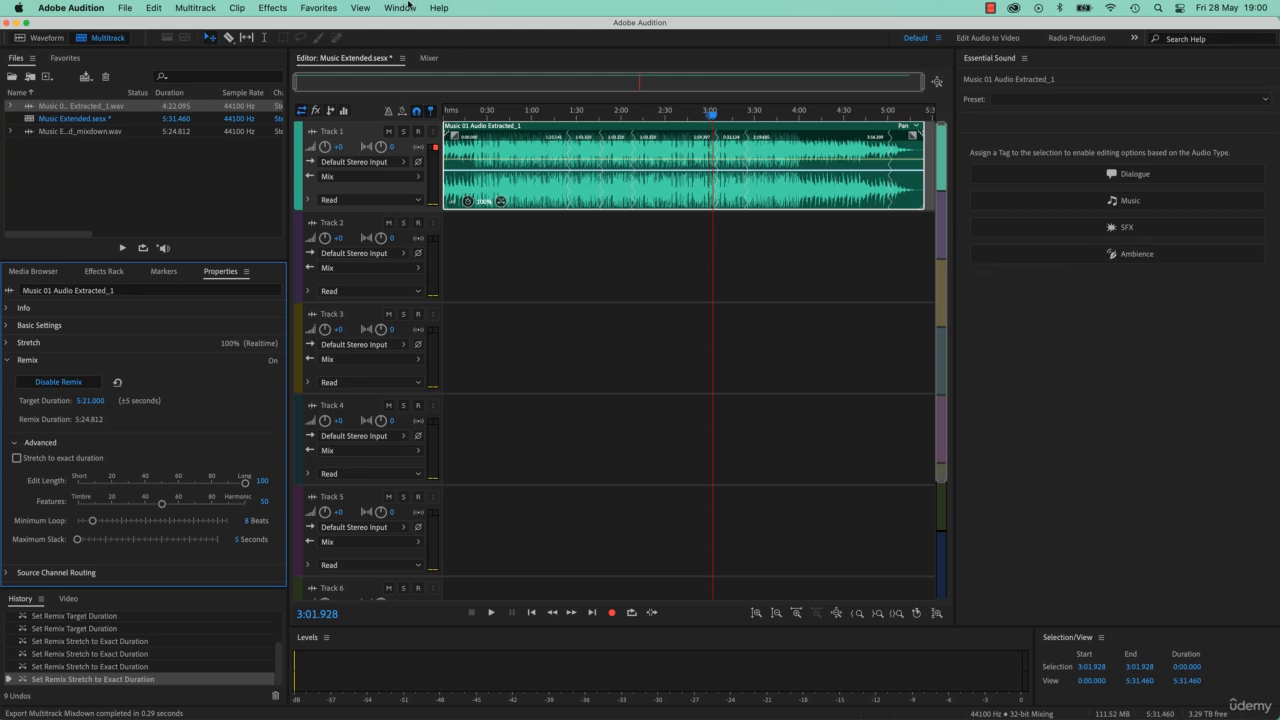
left_click(410, 7)
mouse_move(424, 28)
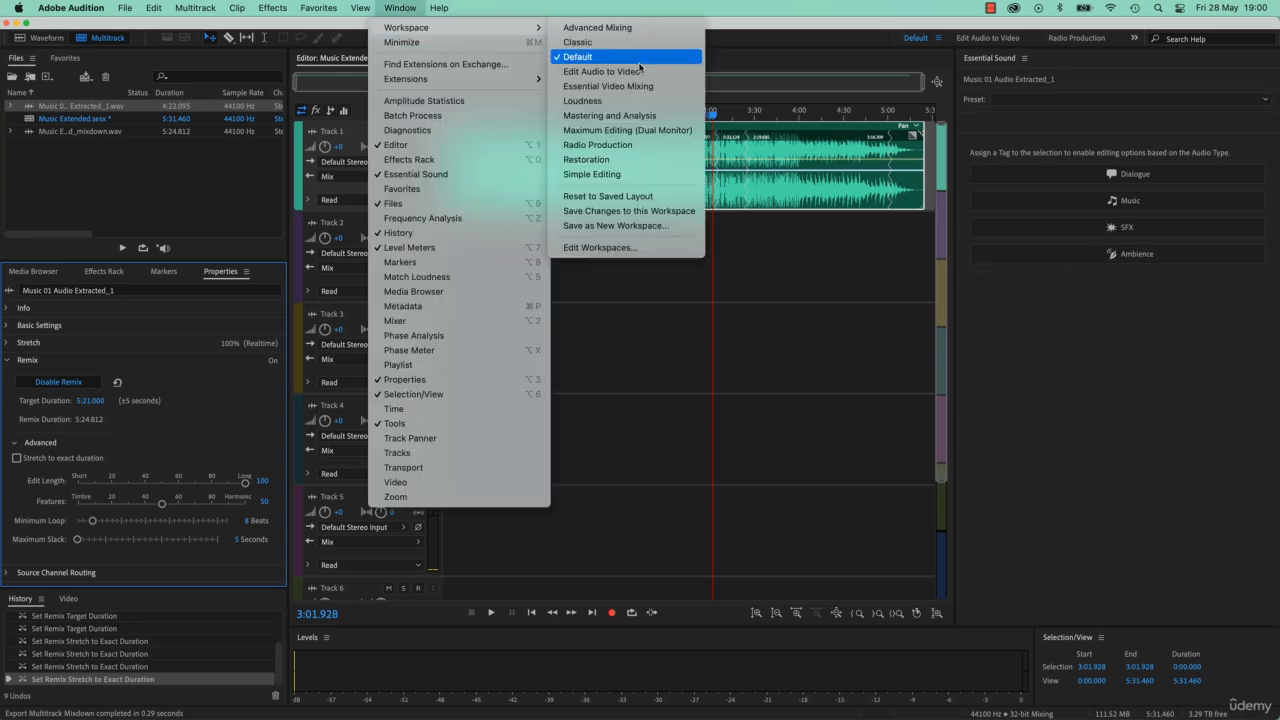
left_click(635, 197)
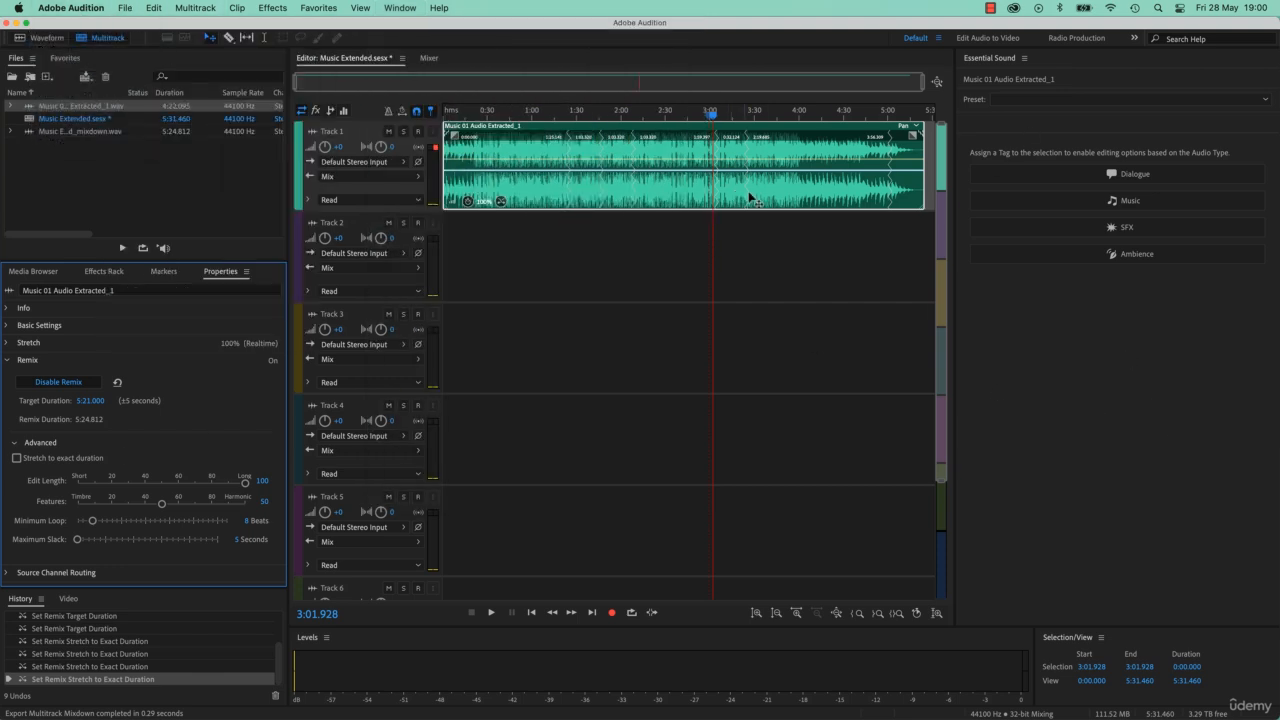
Try tagging the music clip on Track 1 as Dialogue and auto-matching its loudness
left_click(1169, 177)
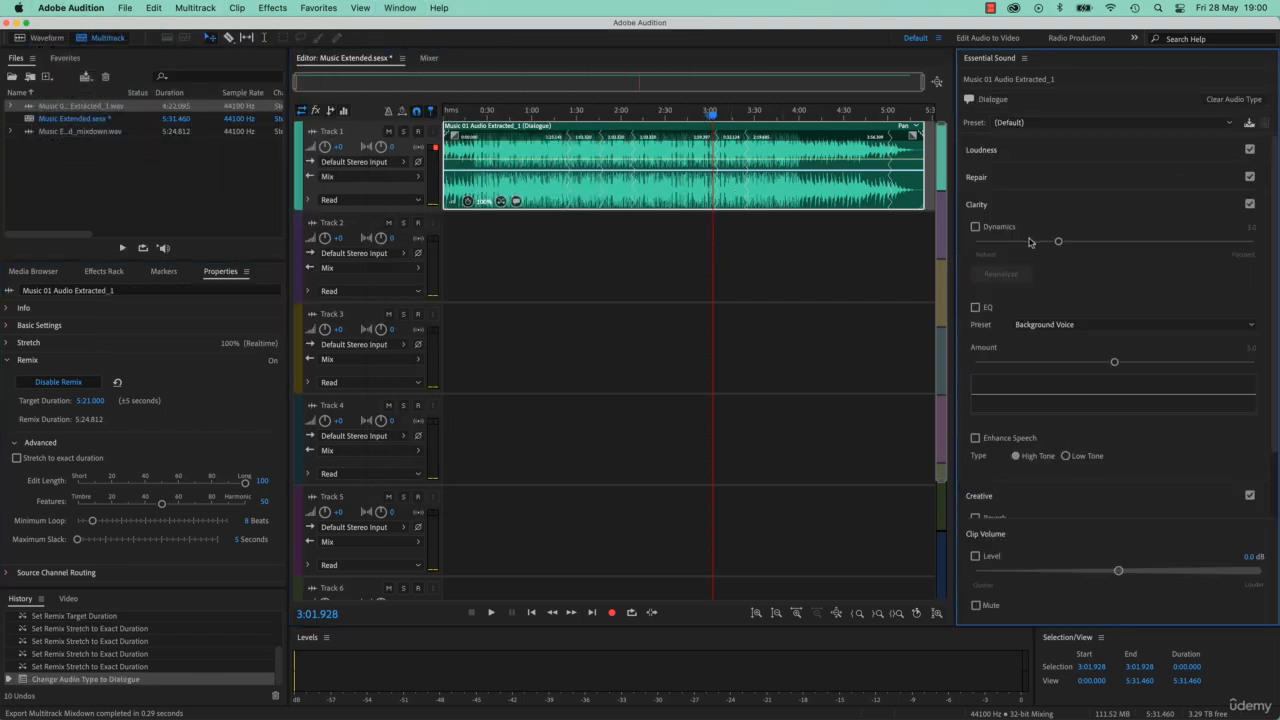
left_click(1001, 177)
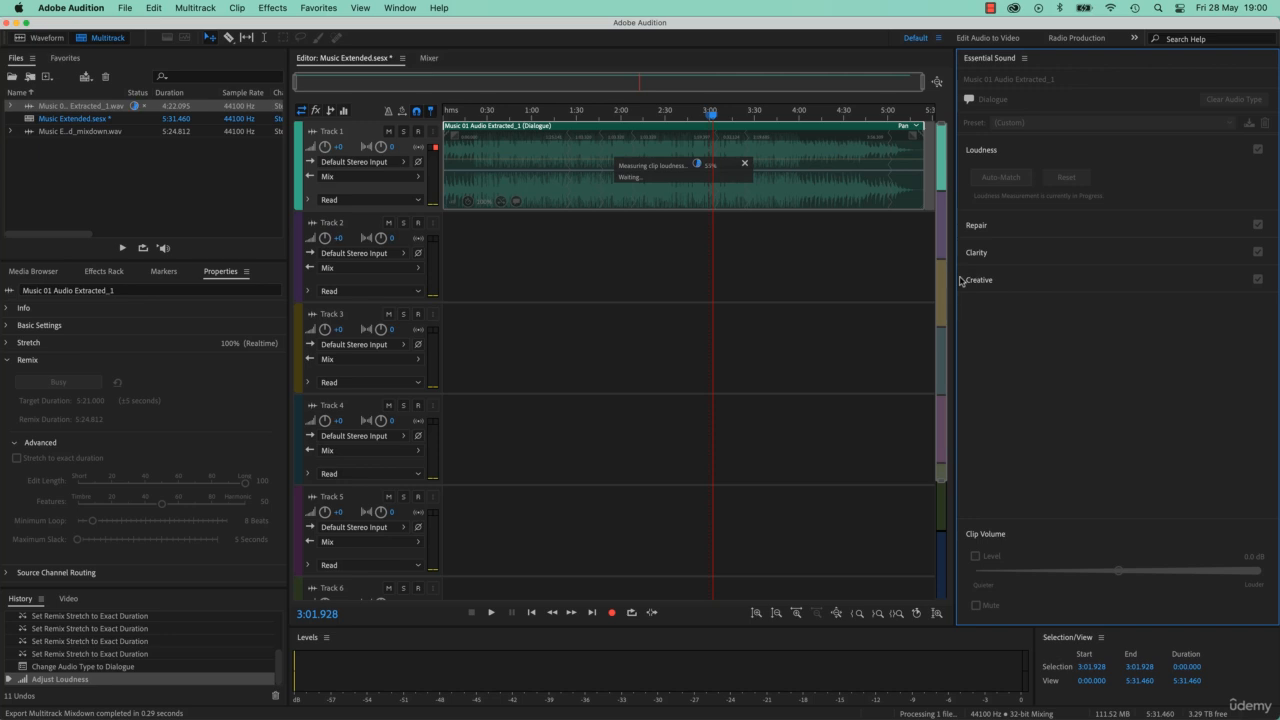
key("super+z")
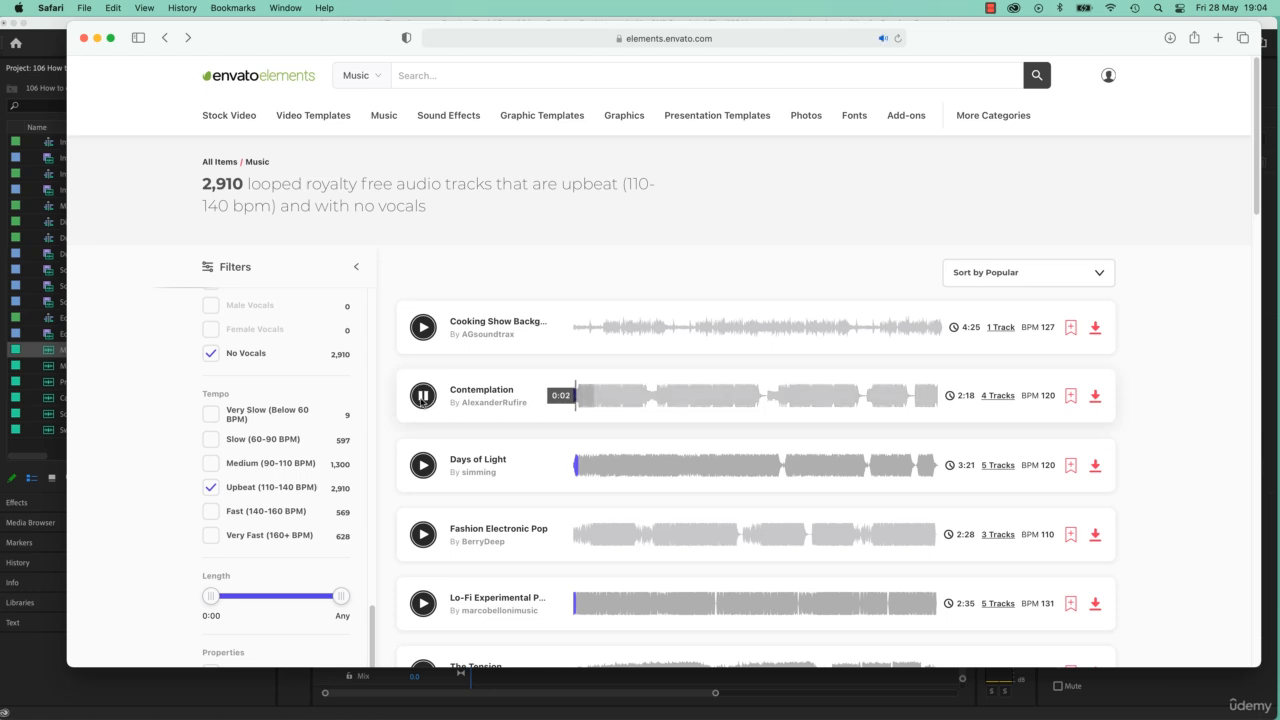
Preview the Contemplation track on Envato Elements, listening to the section near its end
left_click(424, 396)
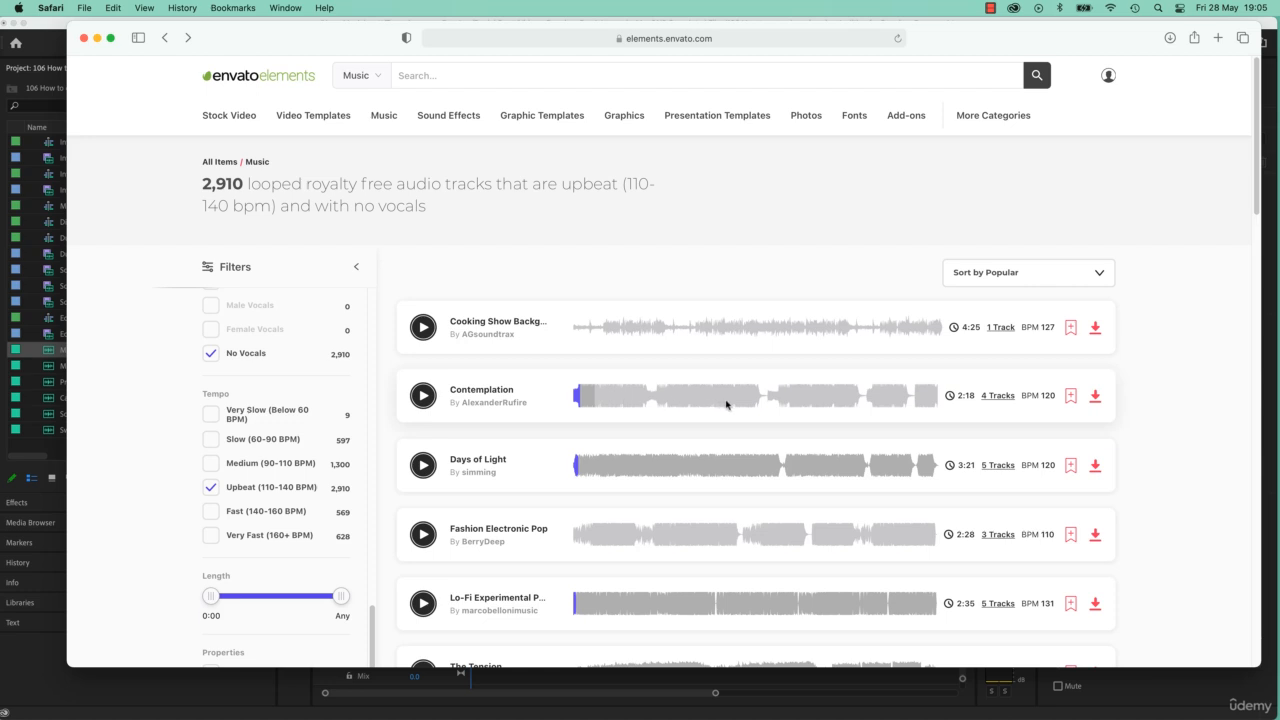
mouse_move(993, 405)
left_click(915, 402)
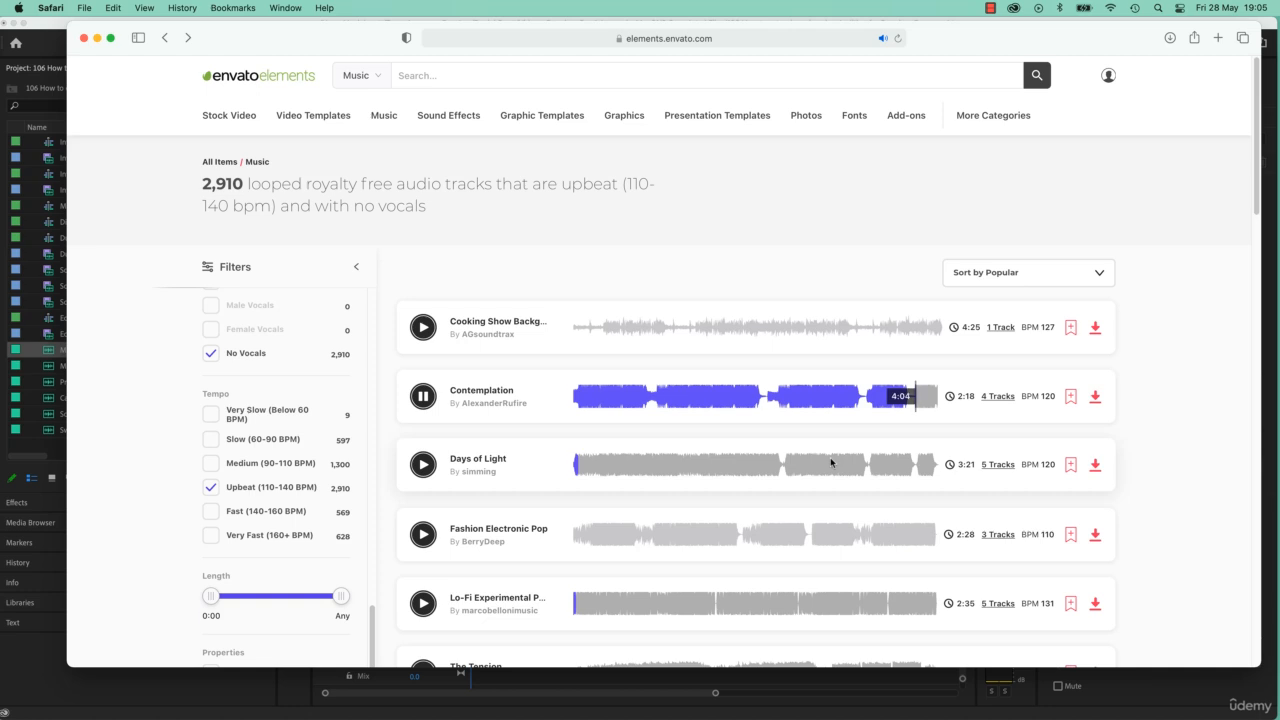
left_click(423, 395)
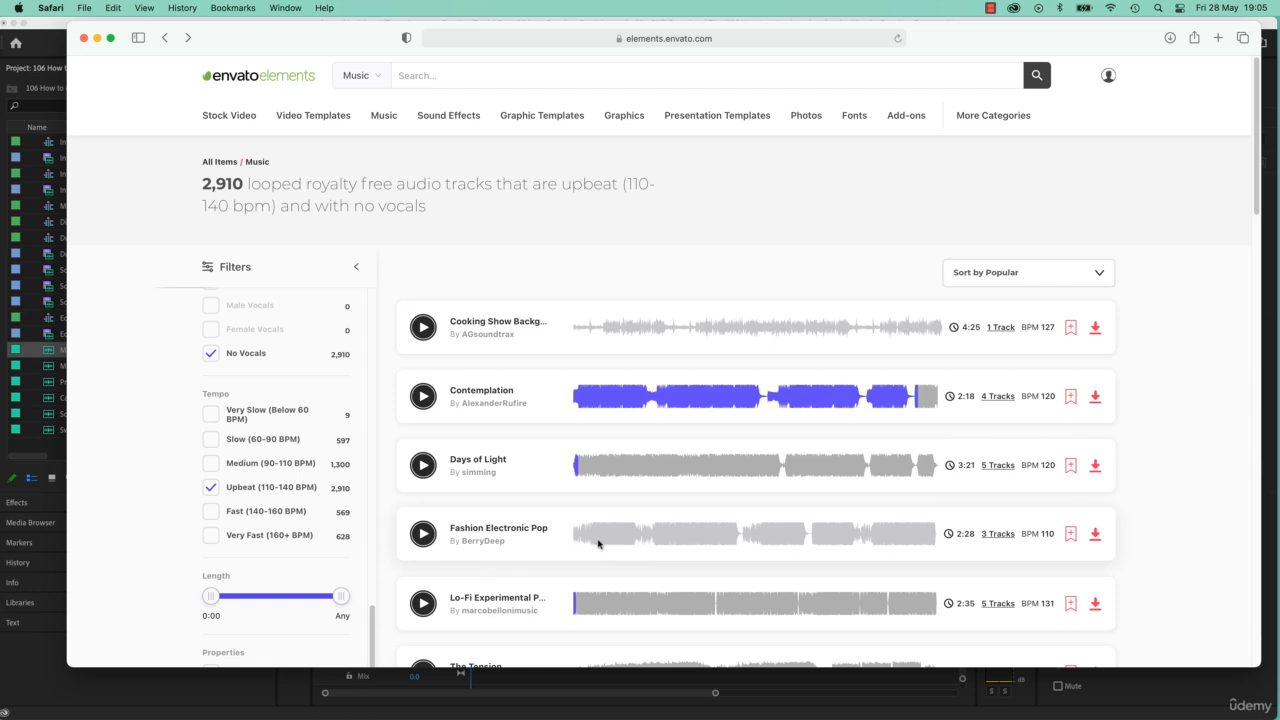
Look through the first page of looped, upbeat, no-vocals music results, examining the tracks' waveforms, durations and the Building Technologies track versions
scroll(790, 556, "down", 5)
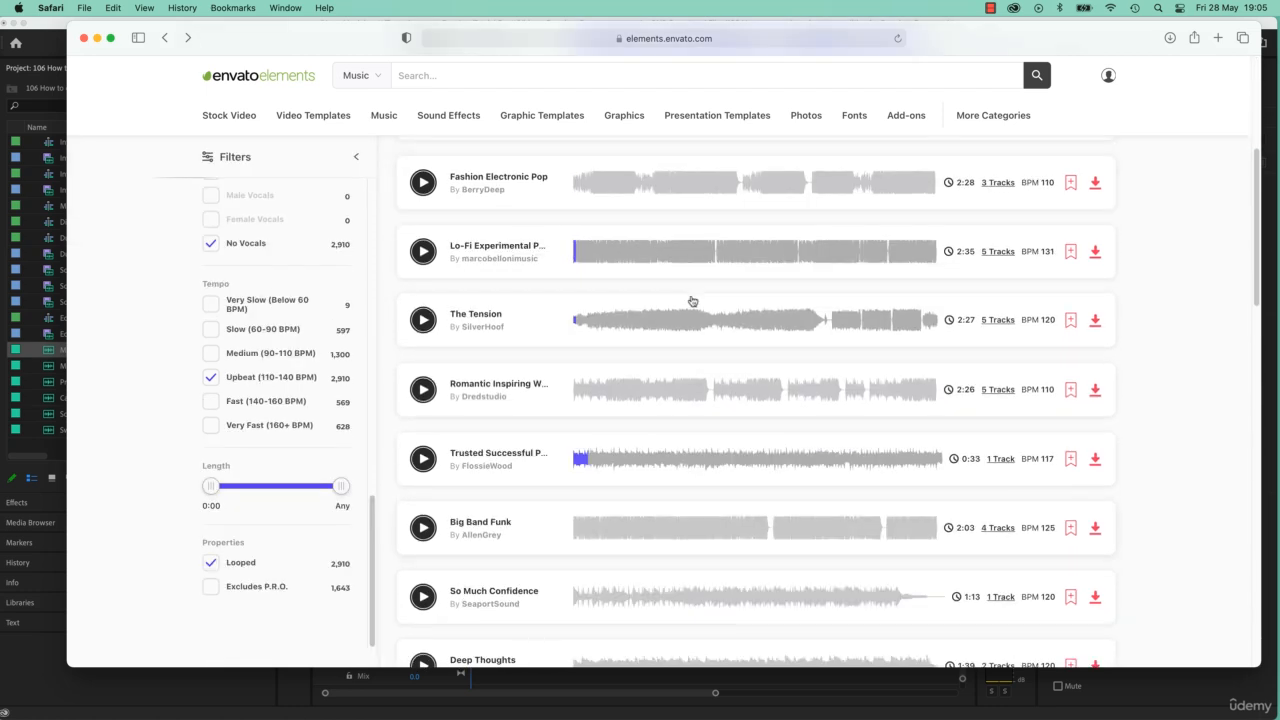
scroll(749, 457, "down", 3)
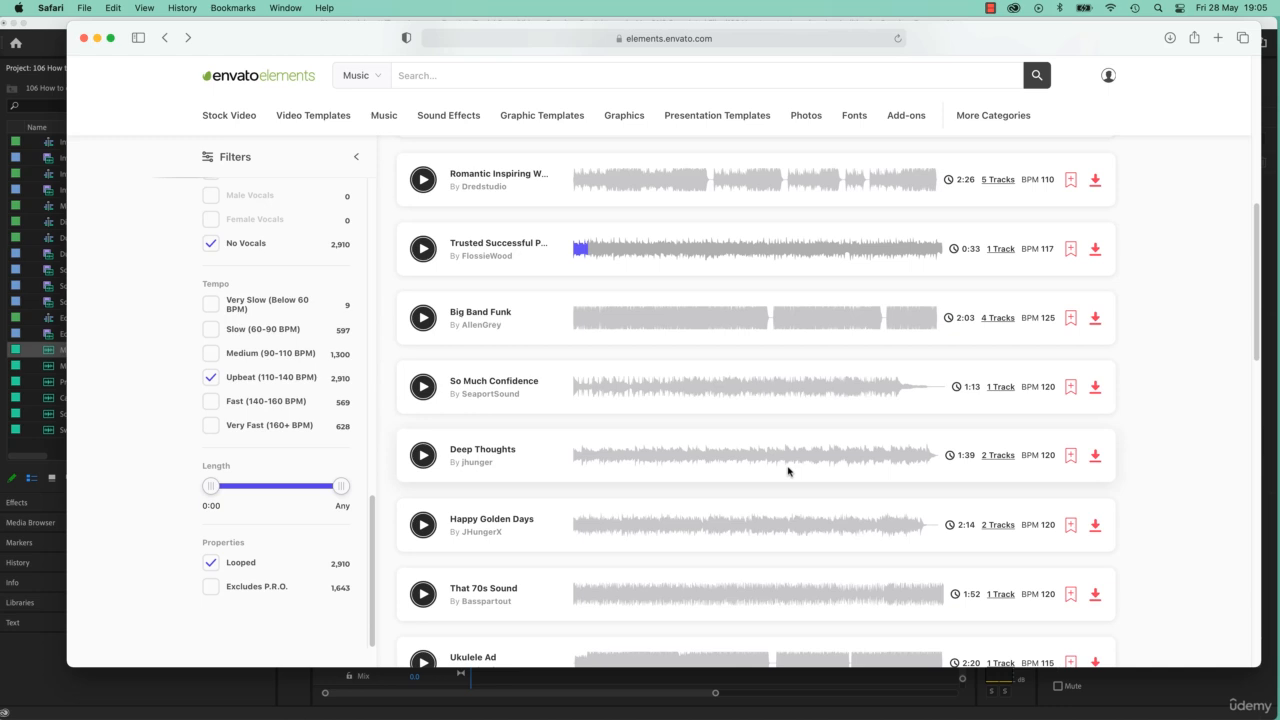
scroll(789, 495, "down", 2)
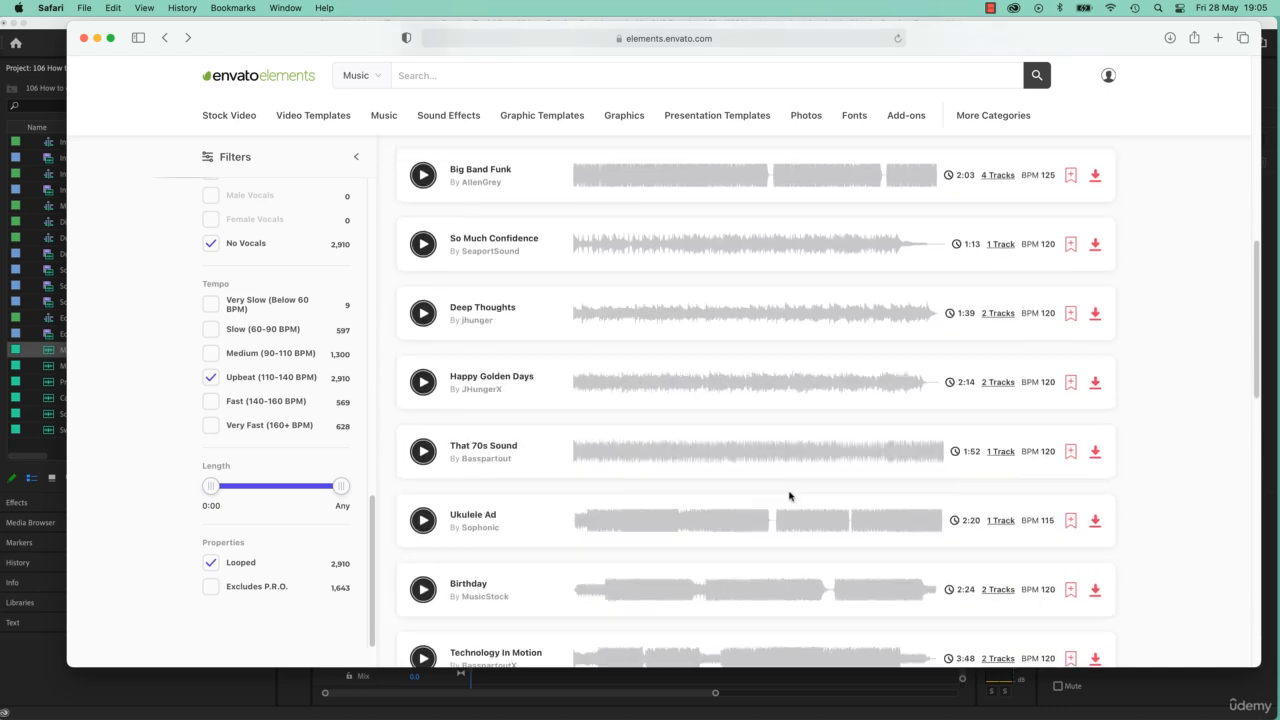
scroll(789, 495, "down", 2)
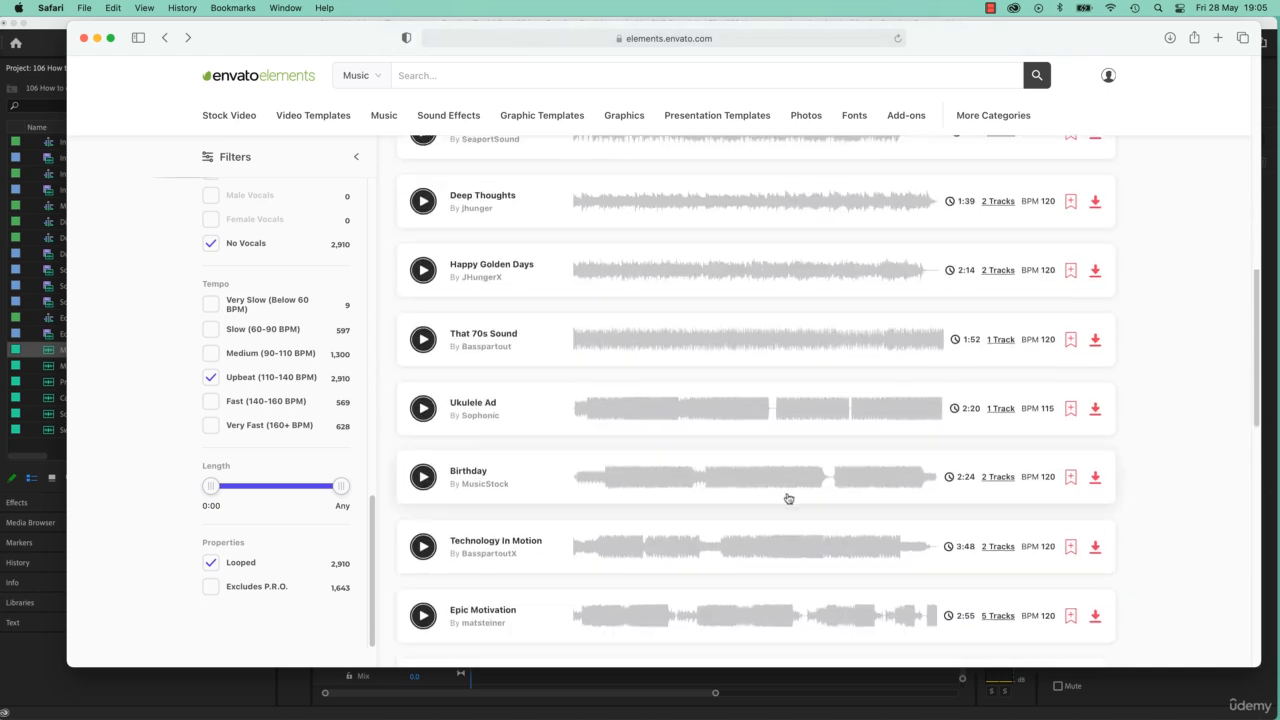
scroll(788, 498, "down", 2)
scroll(806, 434, "down", 4)
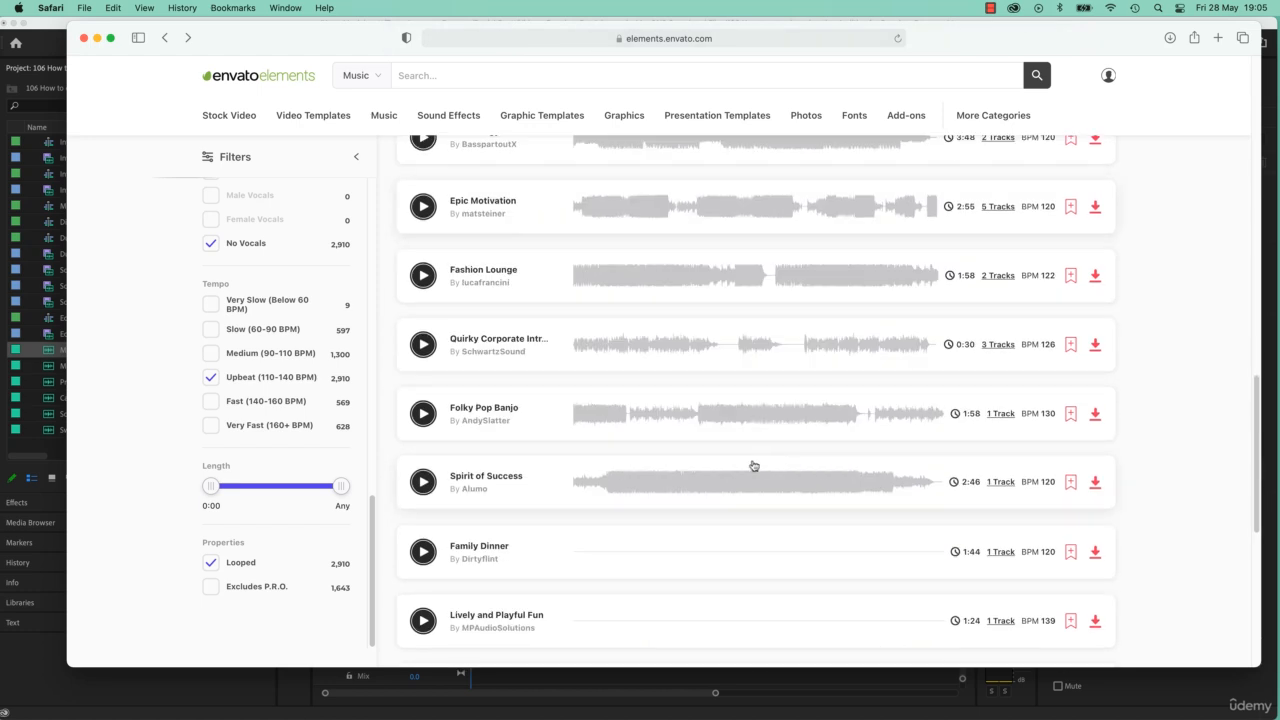
scroll(757, 491, "down", 2)
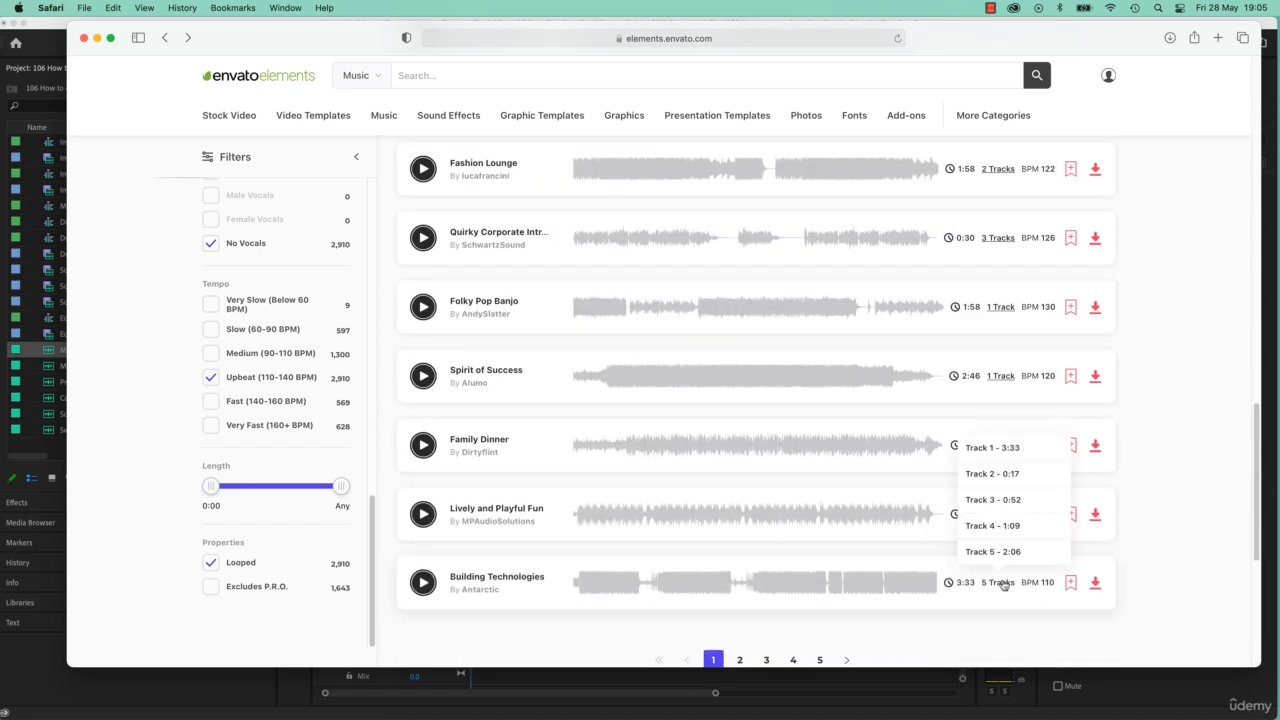
scroll(820, 583, "up", 15)
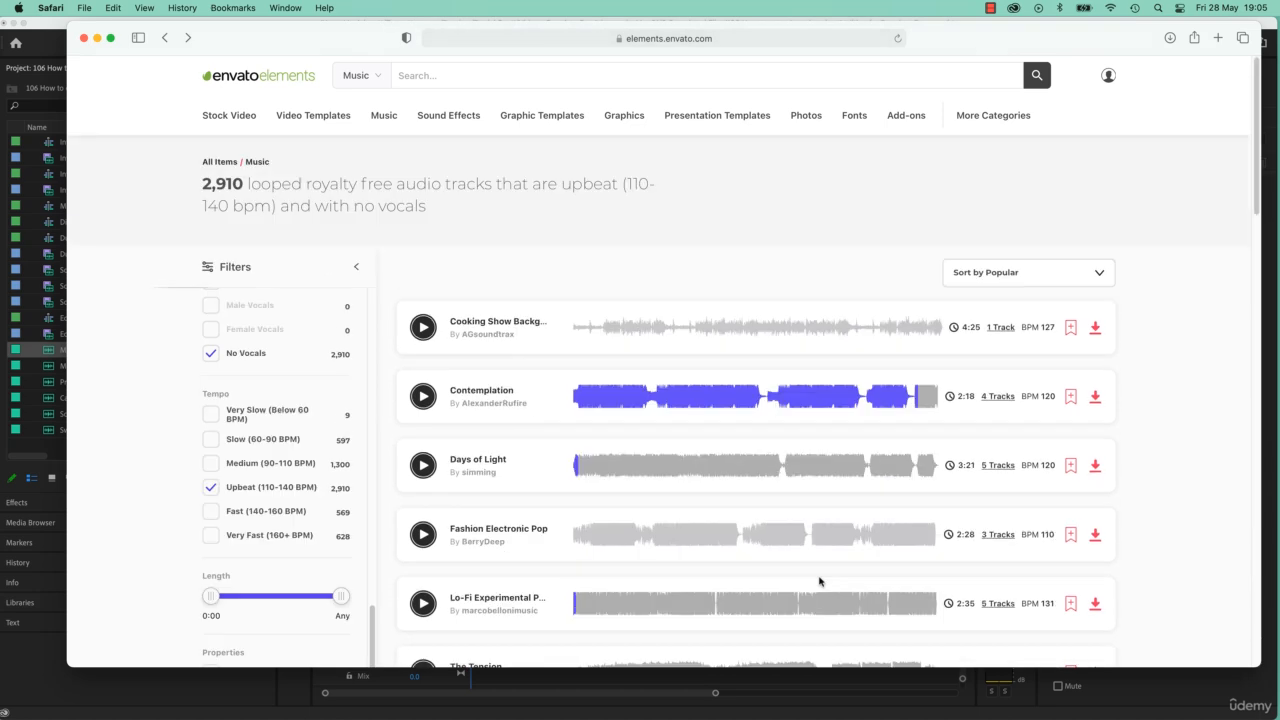